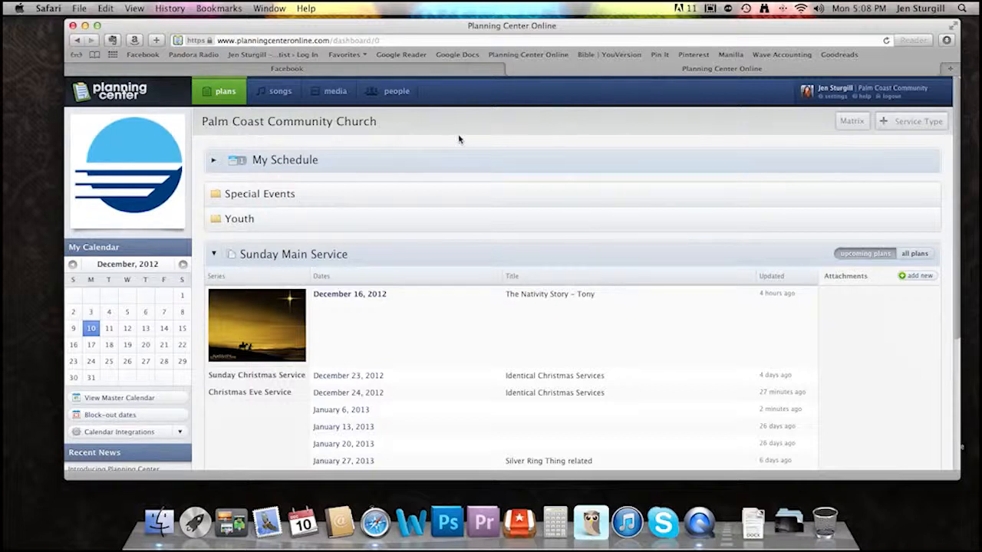
- Open the church's people directory and look through the listed people, their permission levels and last scheduled dates
left_click(389, 102)
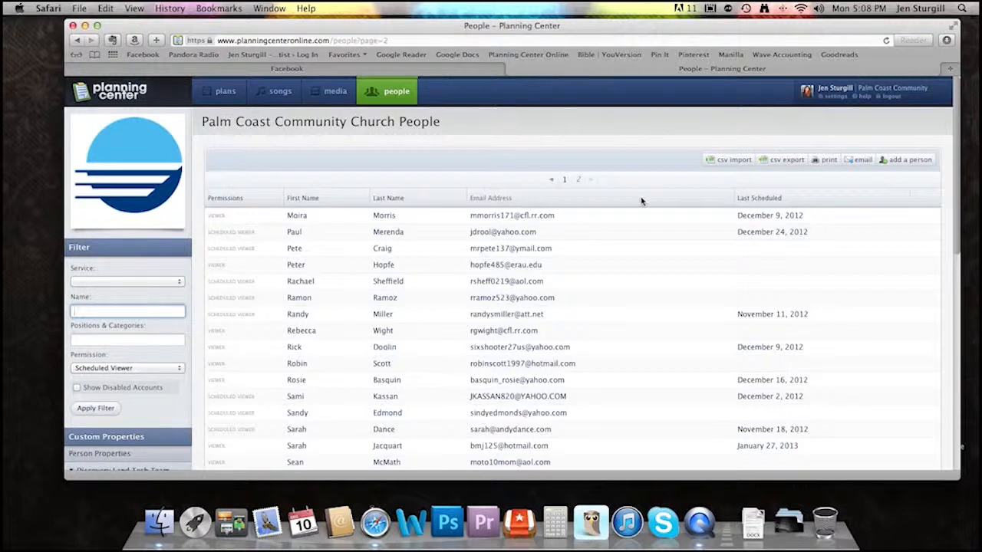
scroll(641, 201, "down", 3)
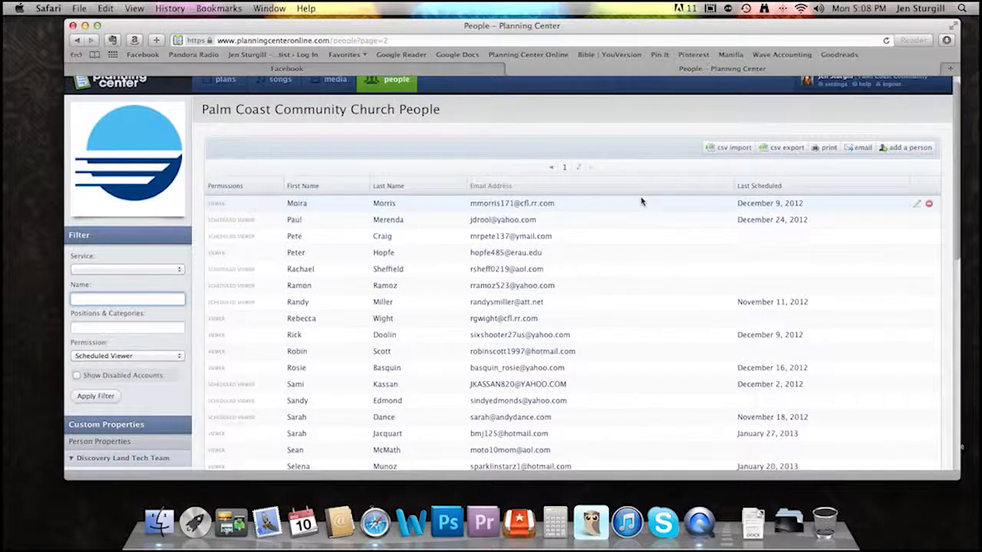
scroll(641, 201, "down", 10)
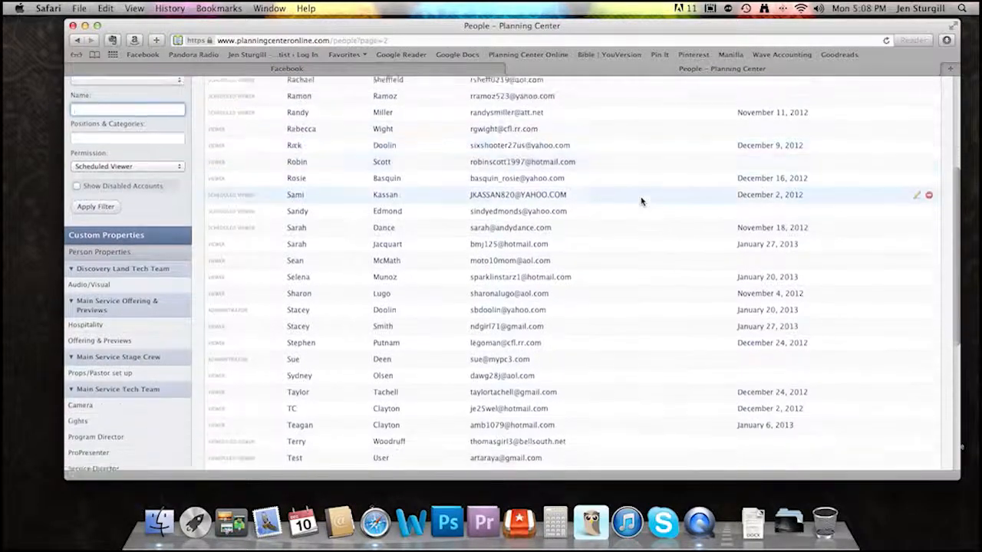
scroll(642, 201, "down", 3)
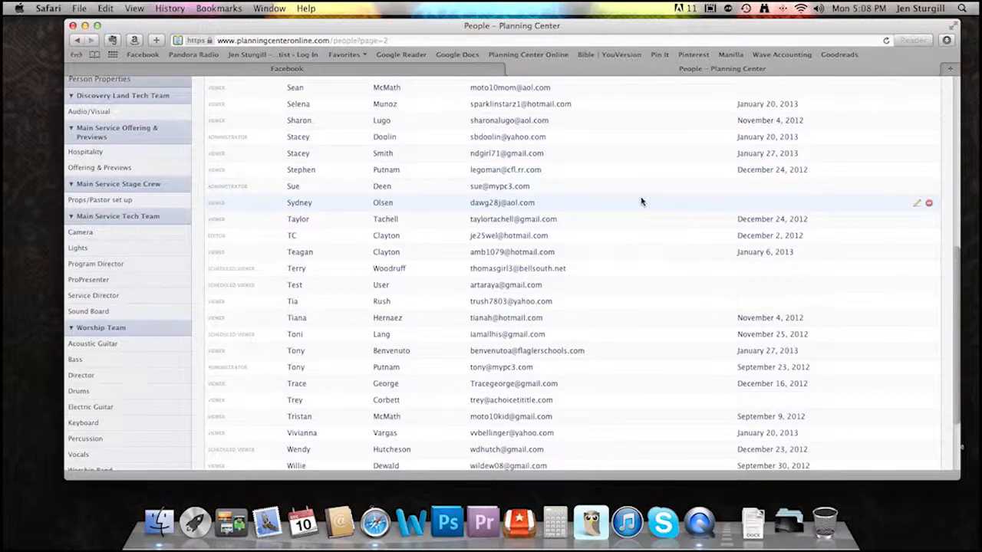
scroll(641, 201, "down", 8)
scroll(641, 201, "up", 14)
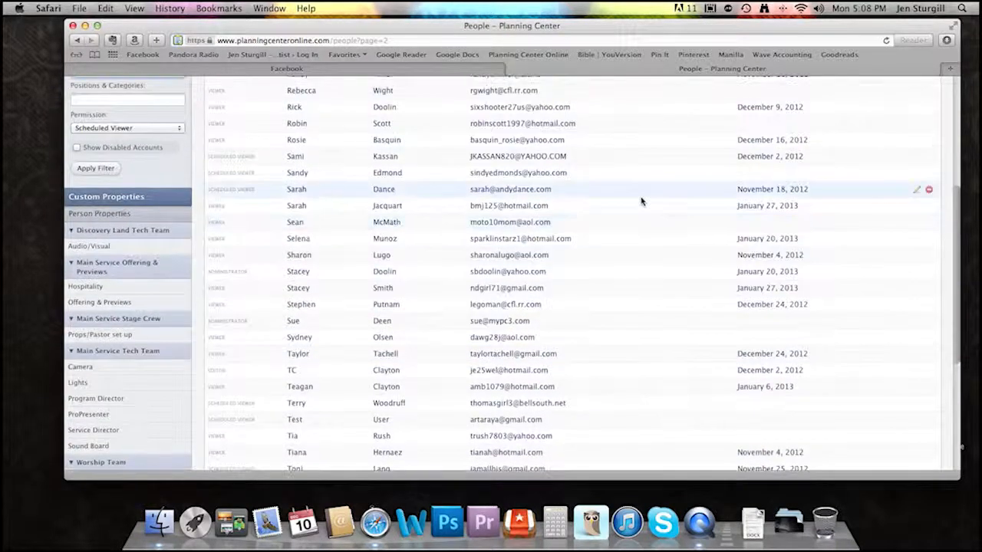
scroll(641, 201, "up", 8)
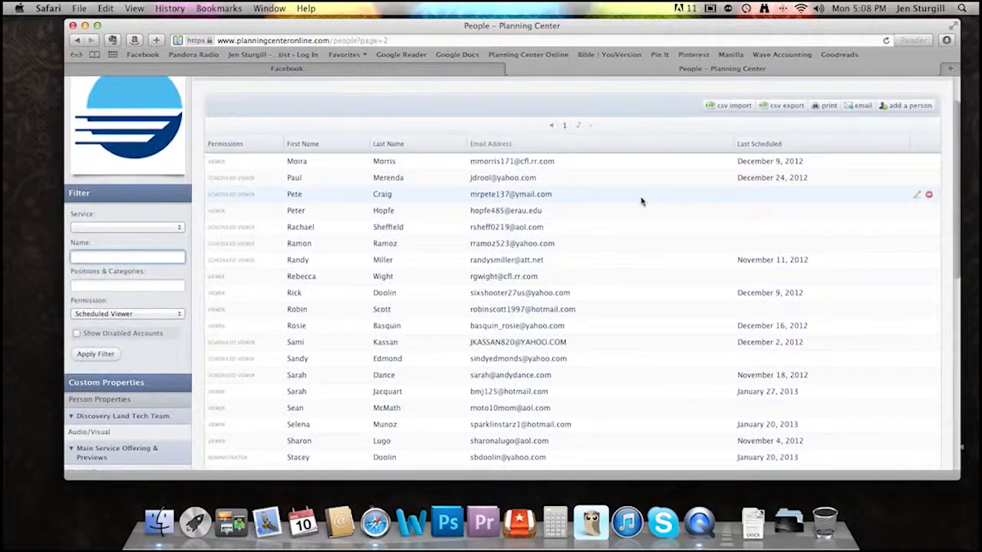
scroll(641, 201, "up", 3)
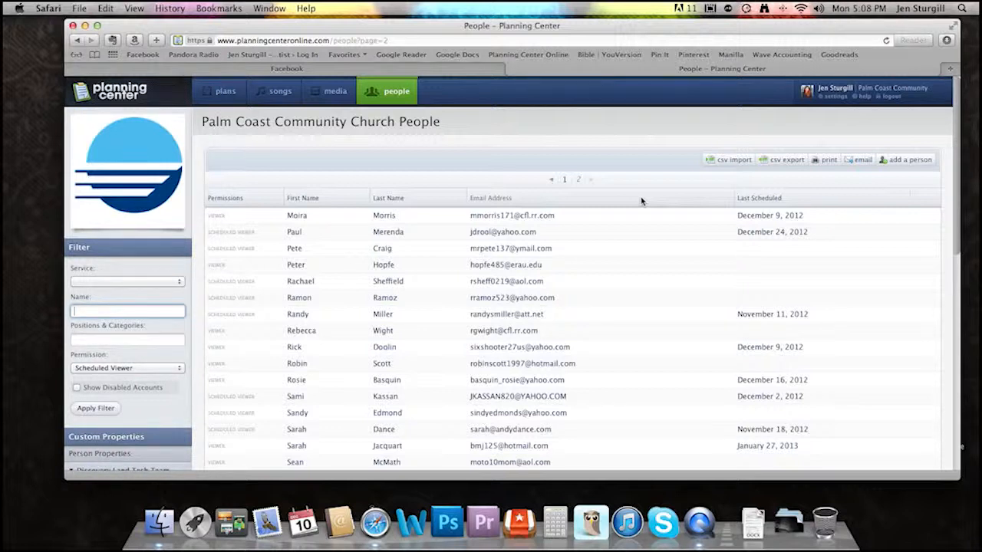
scroll(641, 201, "down", 2)
scroll(641, 202, "up", 2)
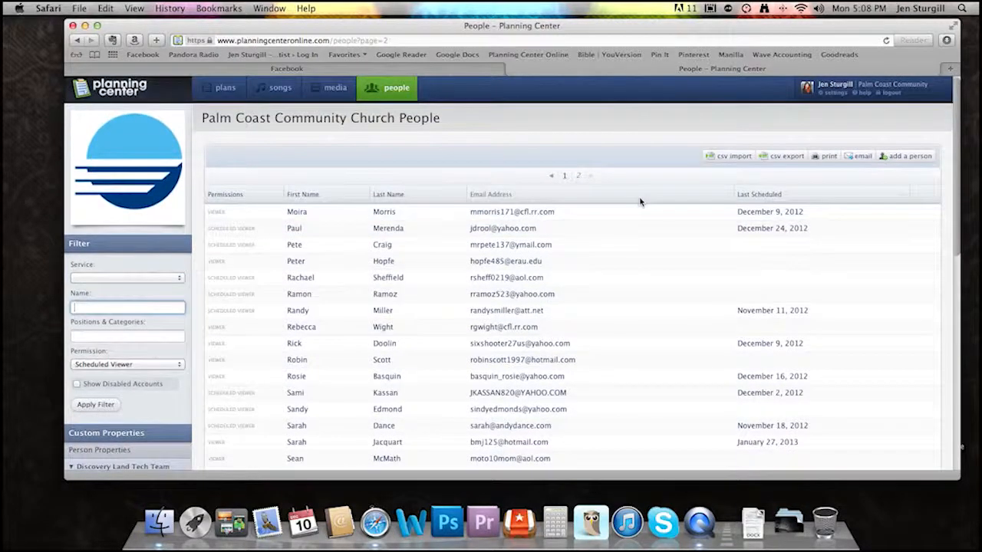
- Add a new person with "test" as first and last name, enter the home email address, and continue to the profile
left_click(891, 157)
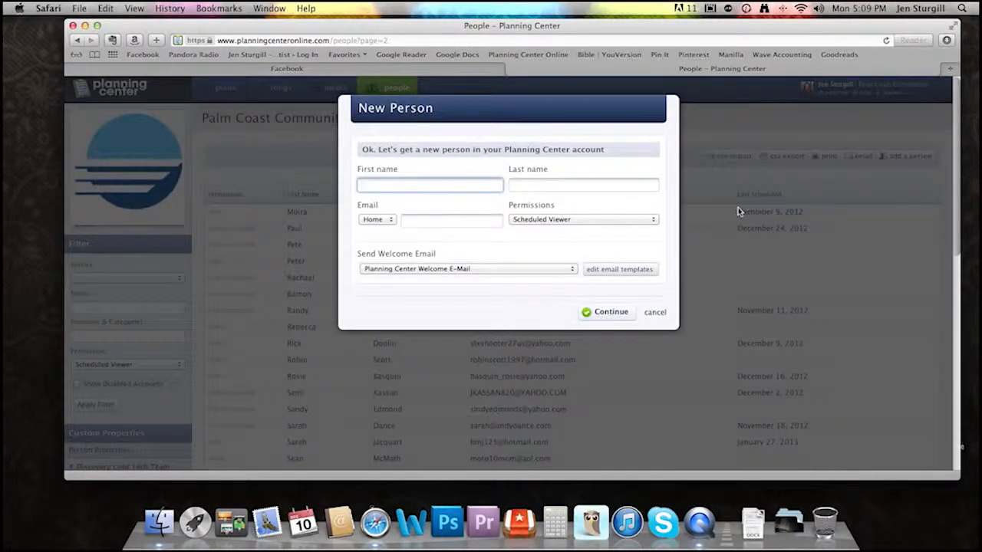
type("test")
key("Tab")
type("test")
key("Tab")
key("Tab")
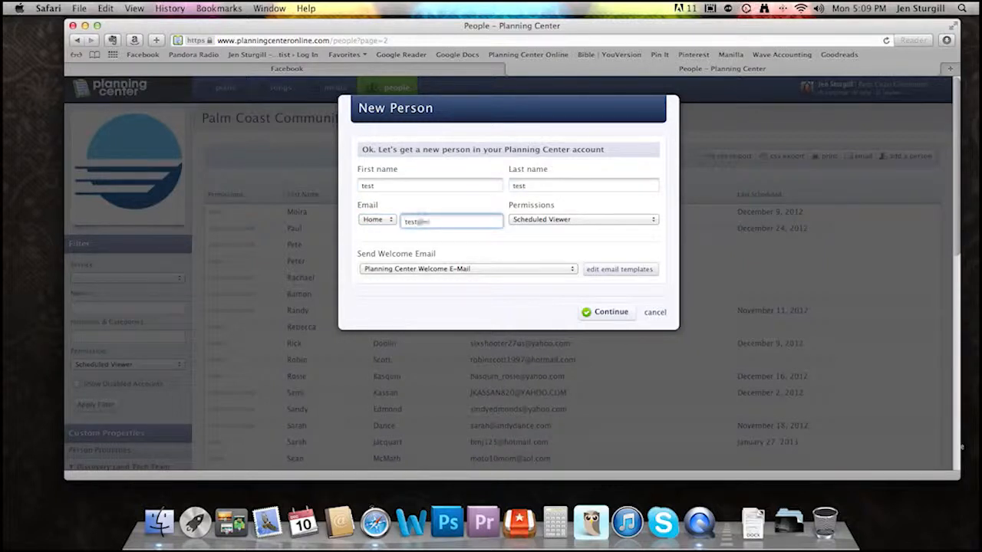
left_click(600, 313)
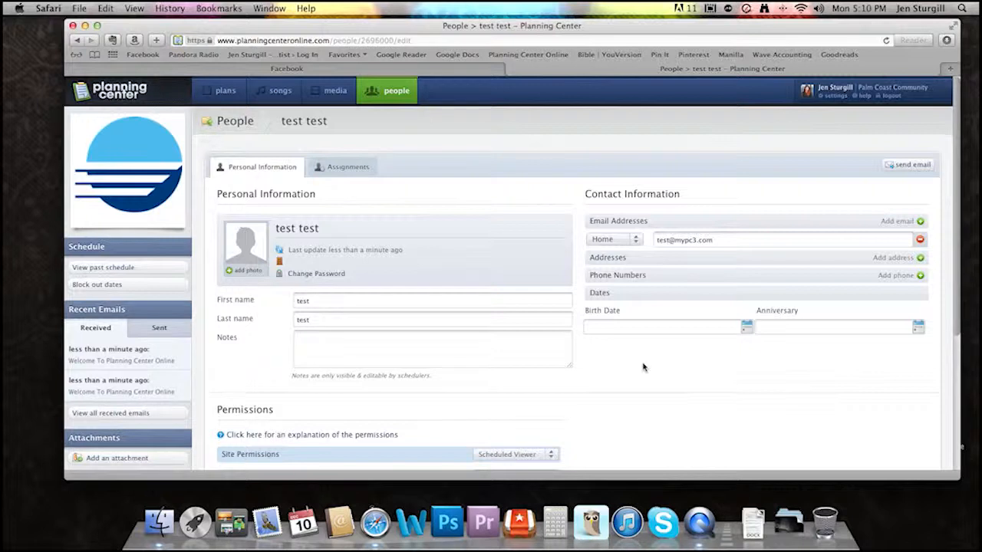
- Review the new person's contact information and permissions, and save the profile
scroll(704, 358, "down", 3)
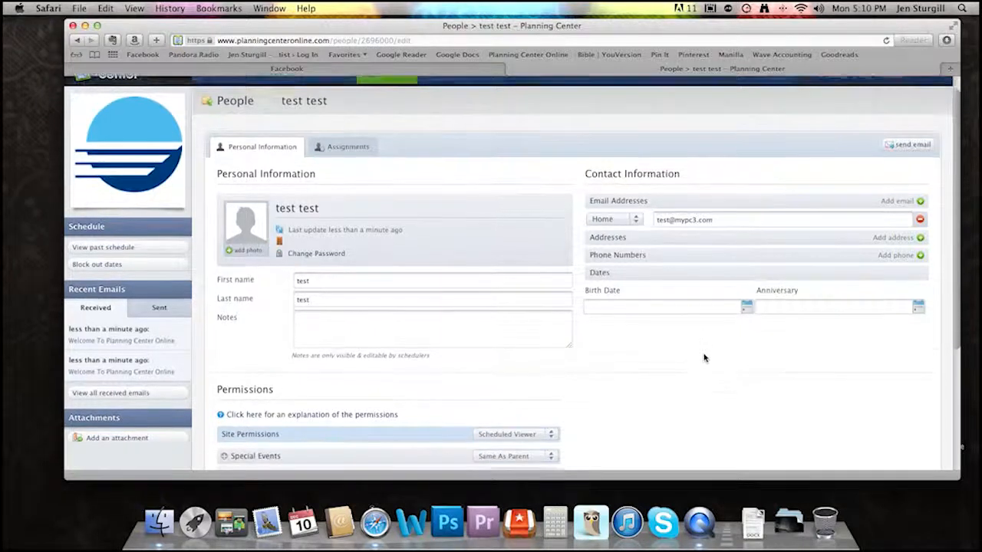
scroll(704, 357, "down", 2)
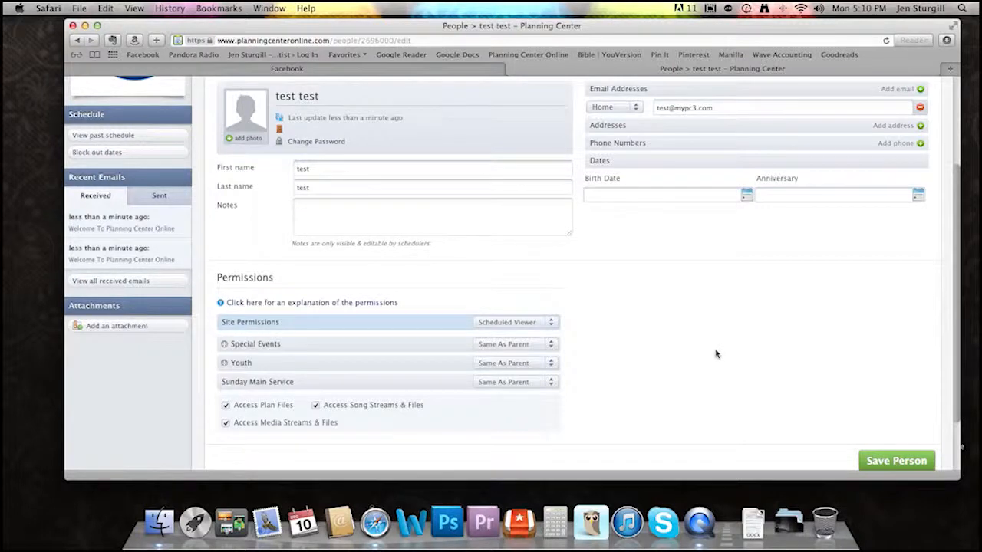
scroll(715, 355, "down", 1)
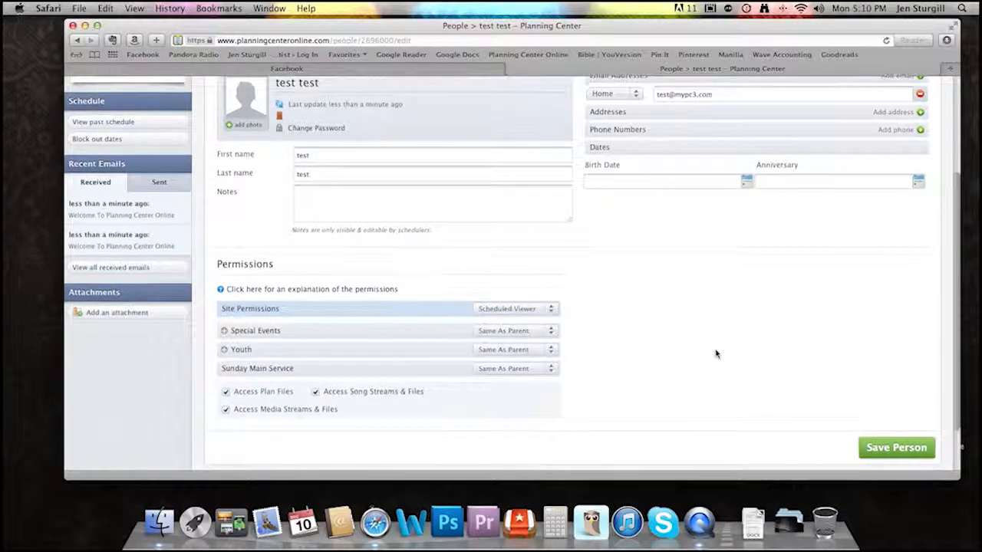
left_click(892, 451)
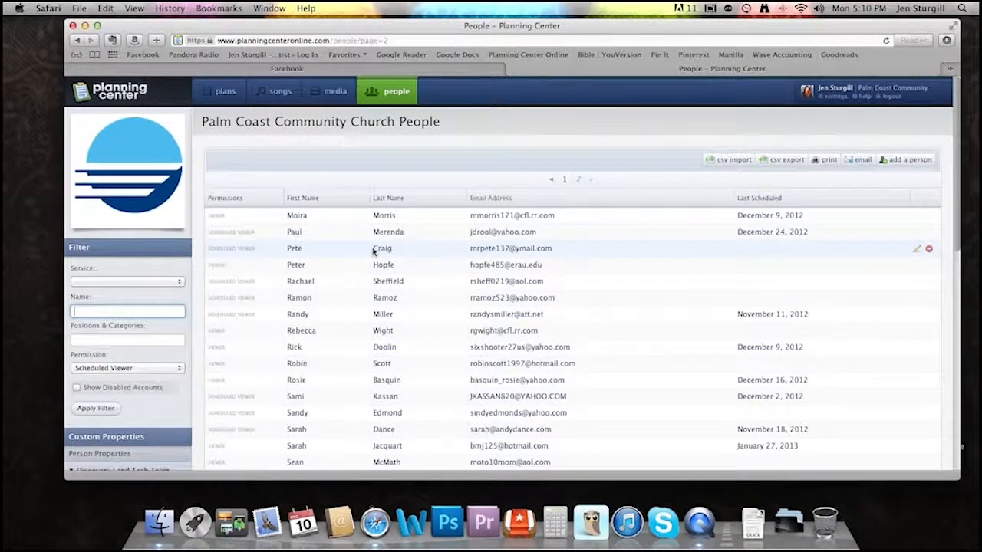
- Return to the plans overview and open the January 6, 2013 plan under Sunday Main Service
mouse_move(227, 103)
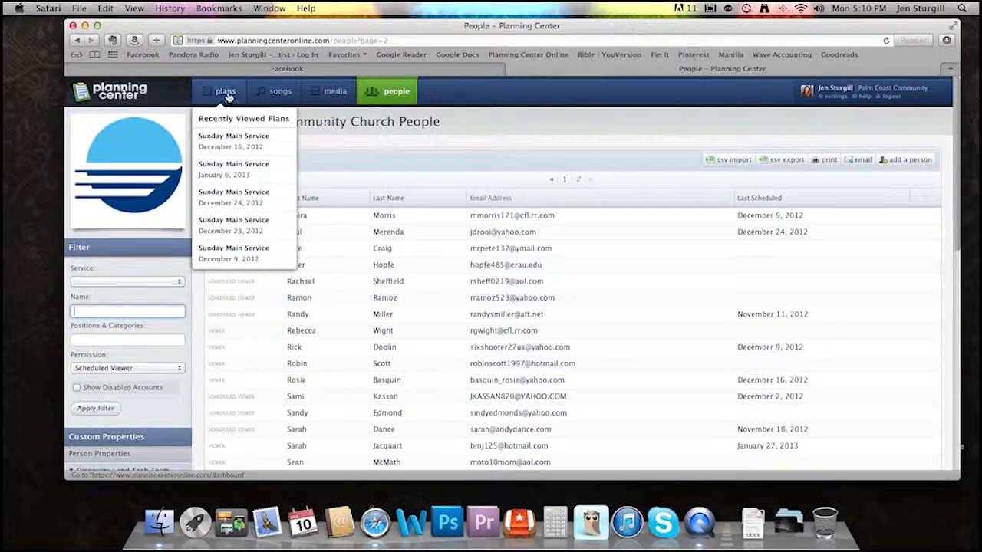
left_click(225, 94)
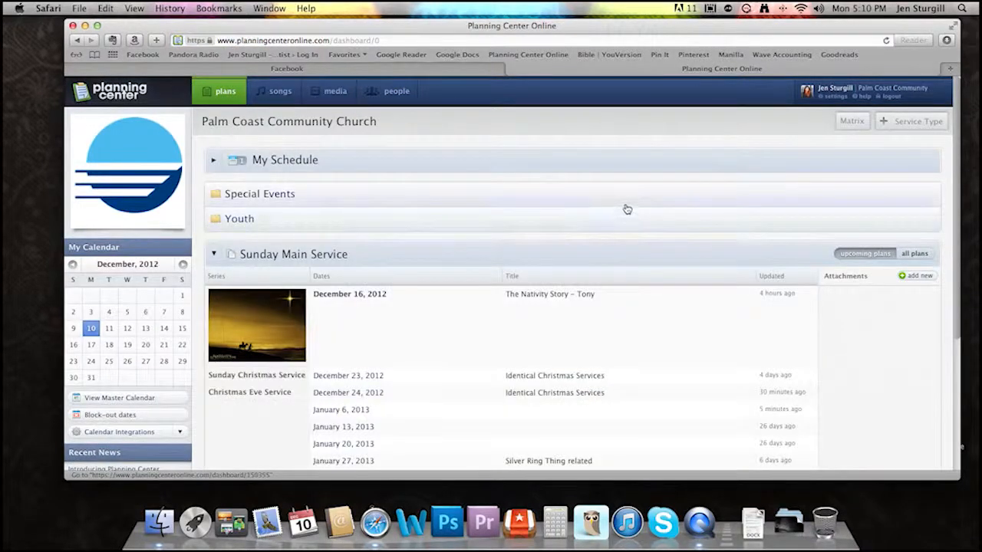
scroll(648, 180, "down", 3)
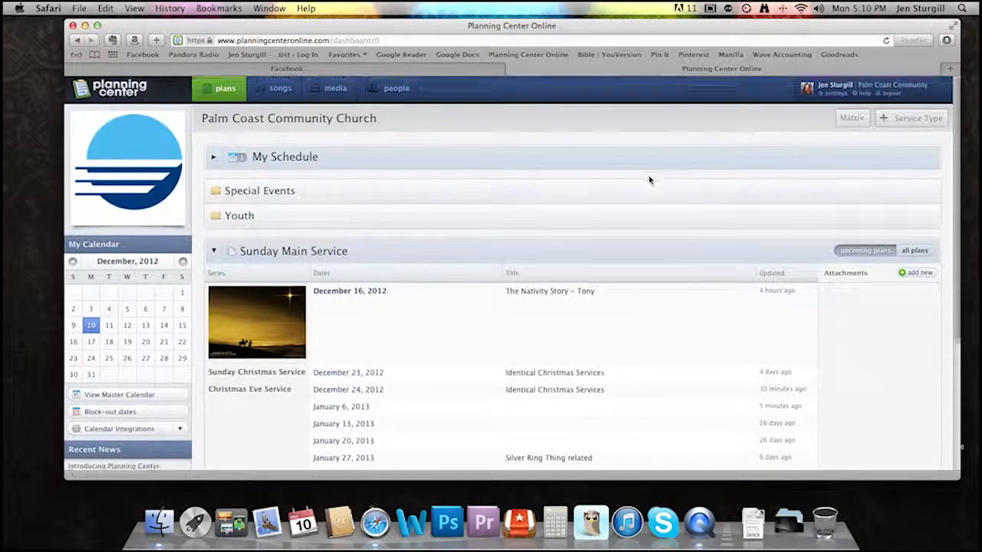
scroll(649, 180, "down", 1)
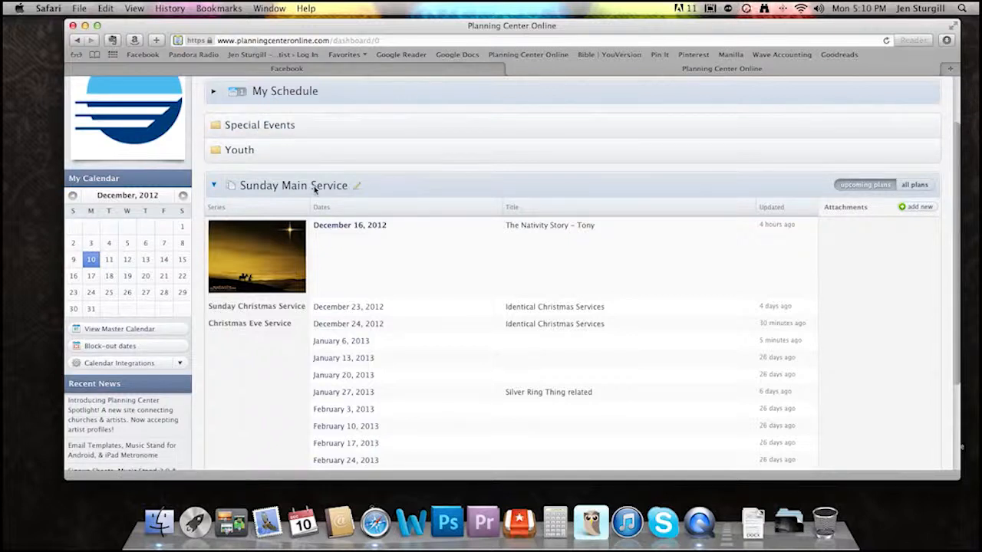
mouse_move(443, 253)
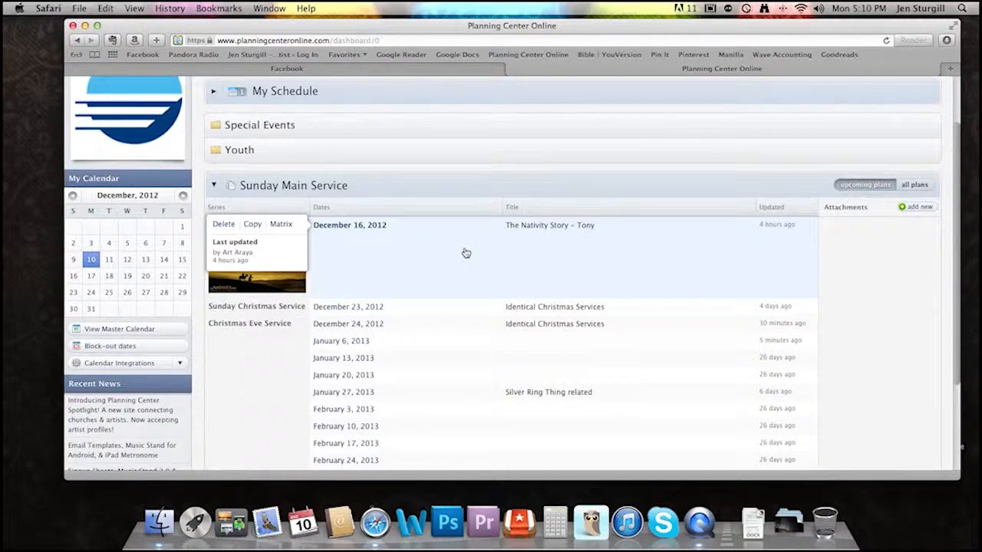
left_click(430, 344)
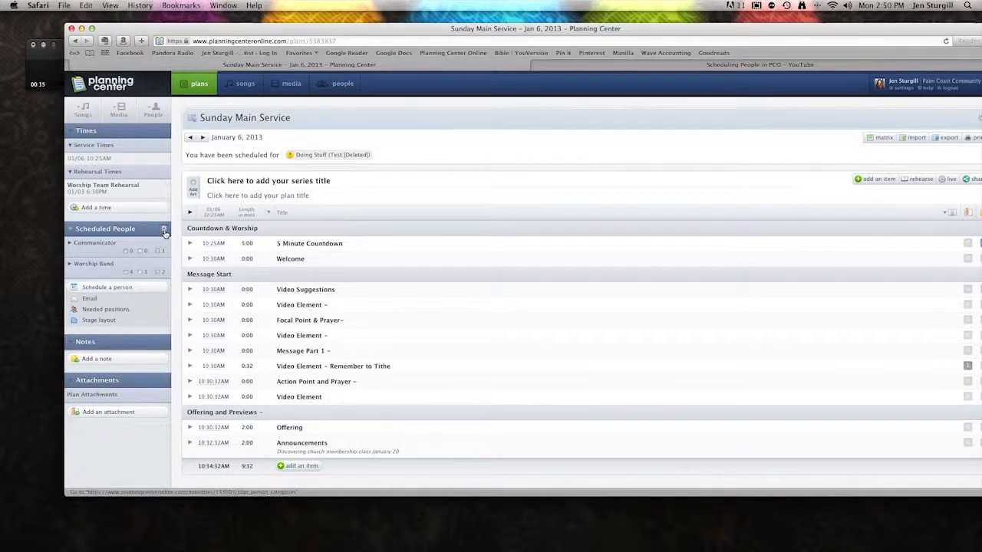
- Add a new people category named "Test" to the plan's scheduled people, accepting the default scheduling options
left_click(164, 231)
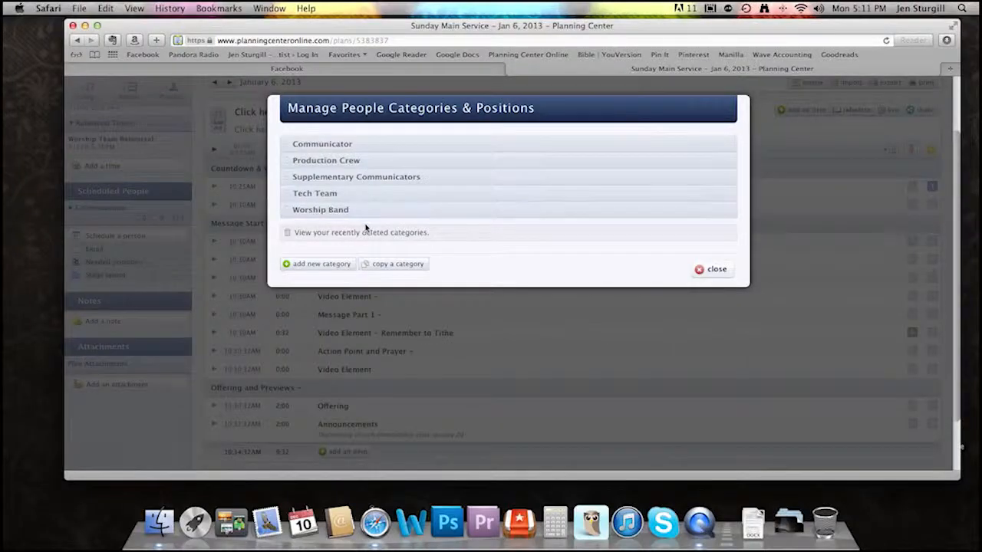
left_click(330, 265)
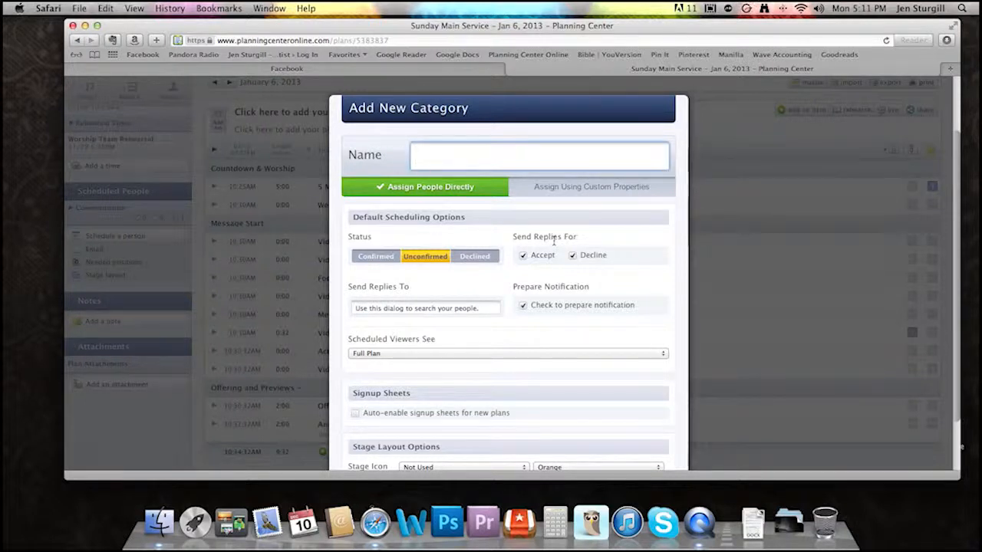
type("t")
key("BackSpace")
type("Test")
scroll(640, 237, "down", 2)
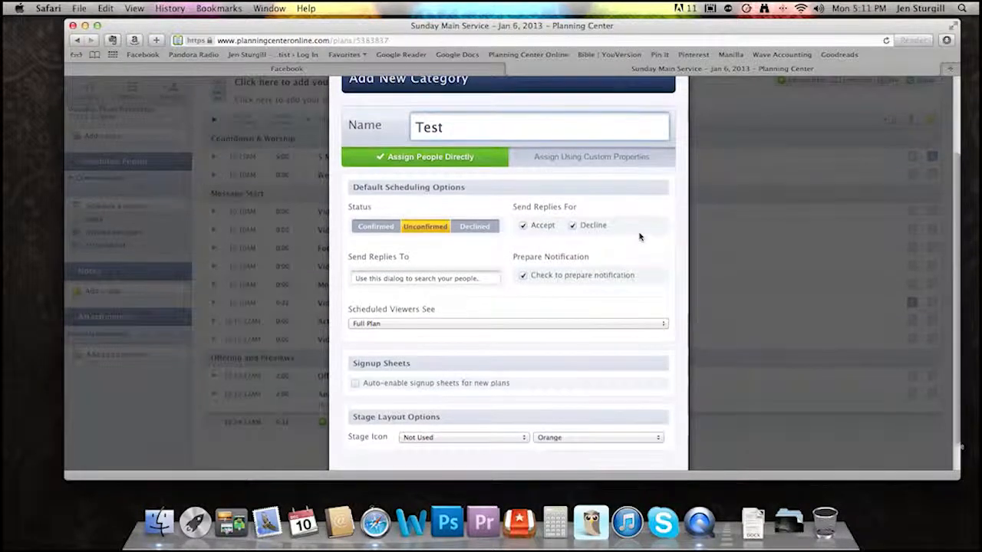
scroll(629, 249, "down", 2)
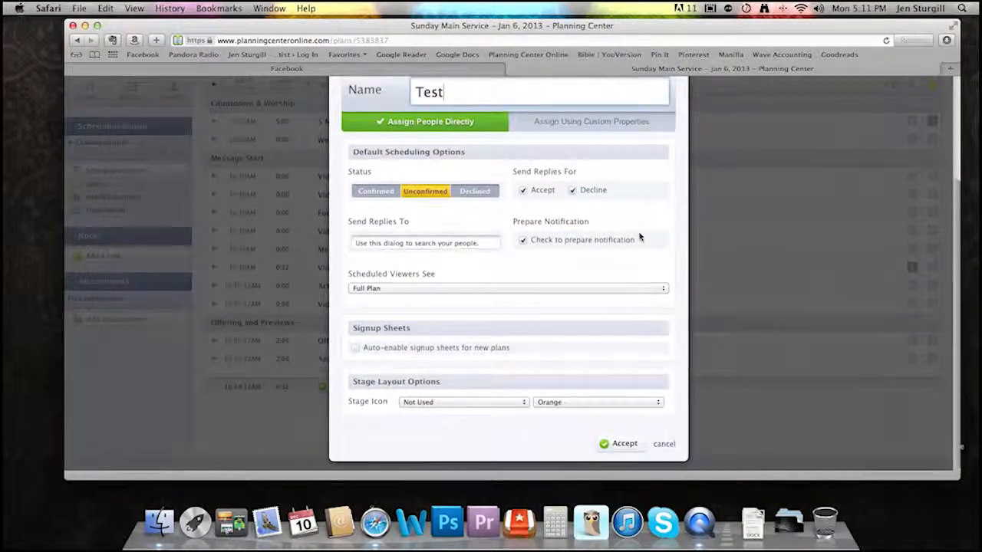
left_click(619, 446)
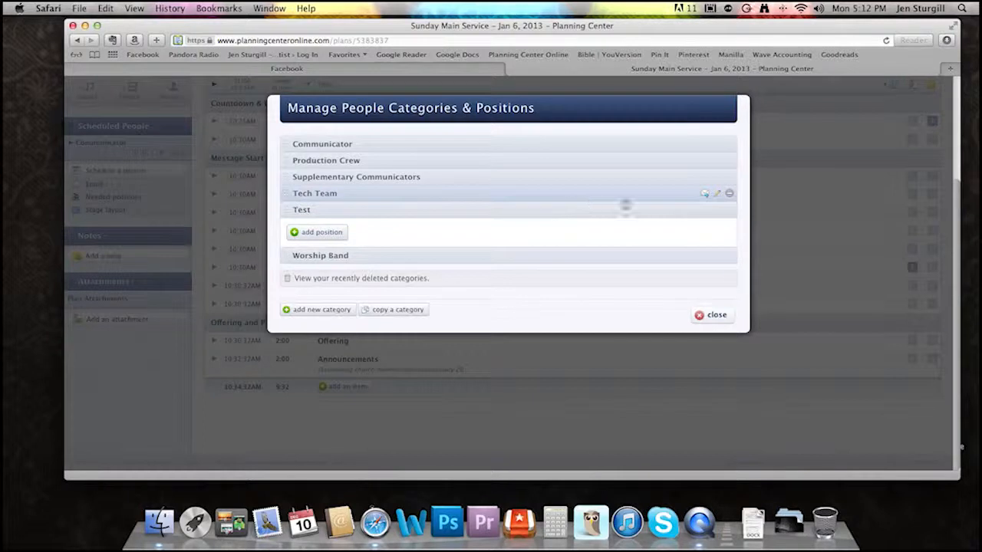
- View the Tech Team positions for reference and start a new position named "Doing Stuff" in the Test category
left_click(663, 199)
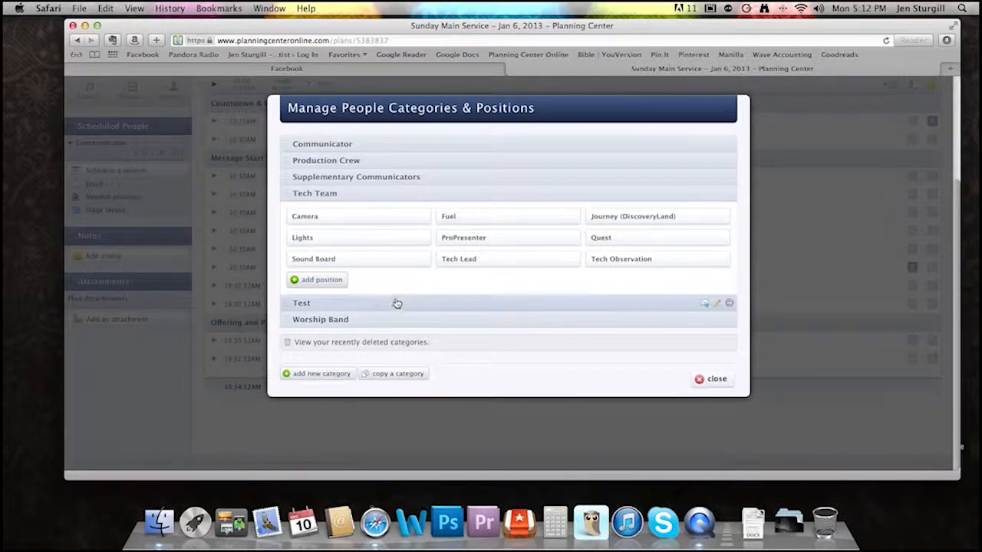
left_click(395, 303)
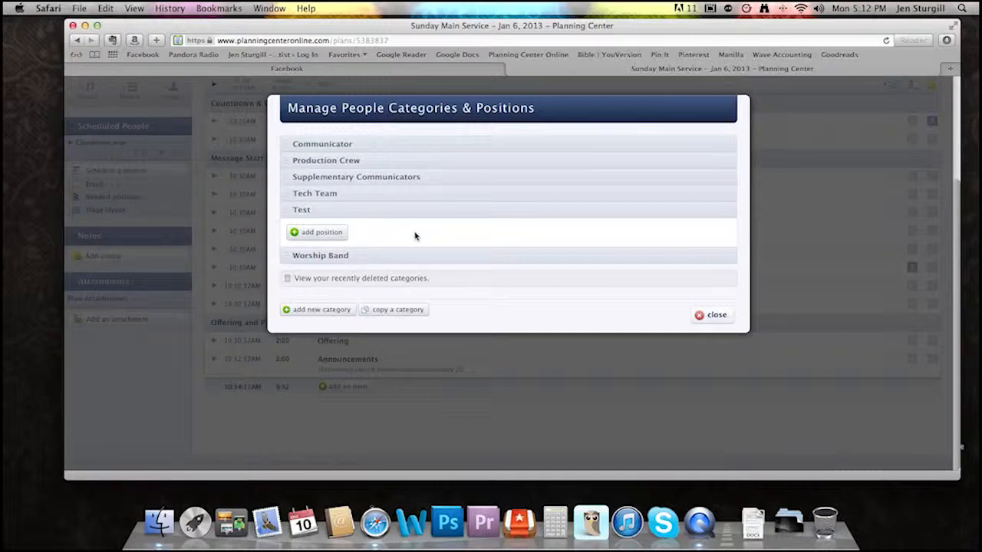
left_click(334, 239)
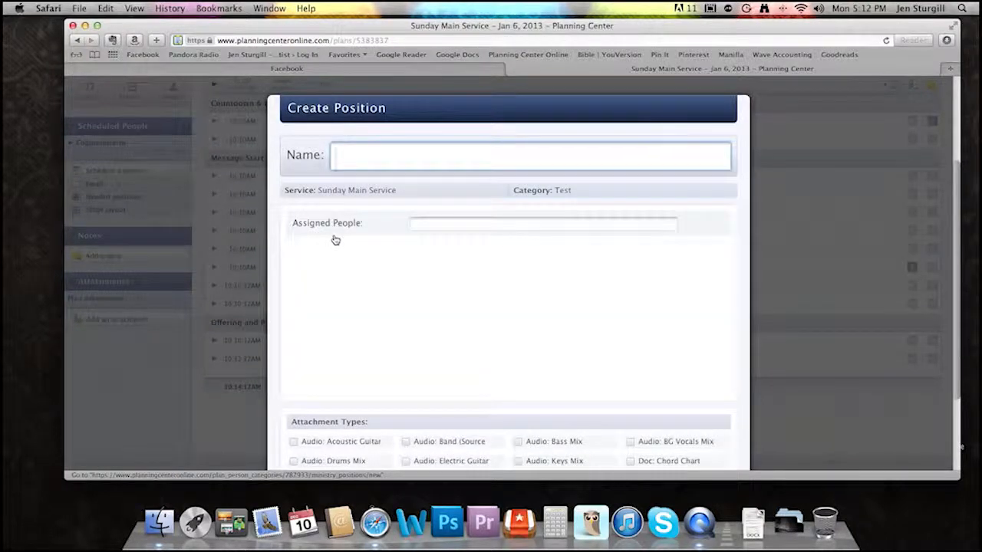
type("Do")
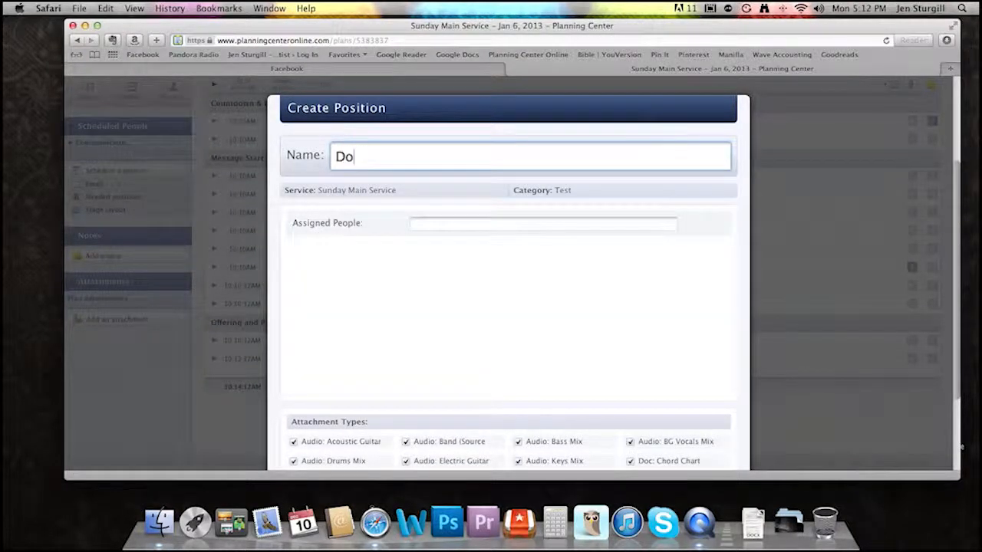
type("lng Stuff")
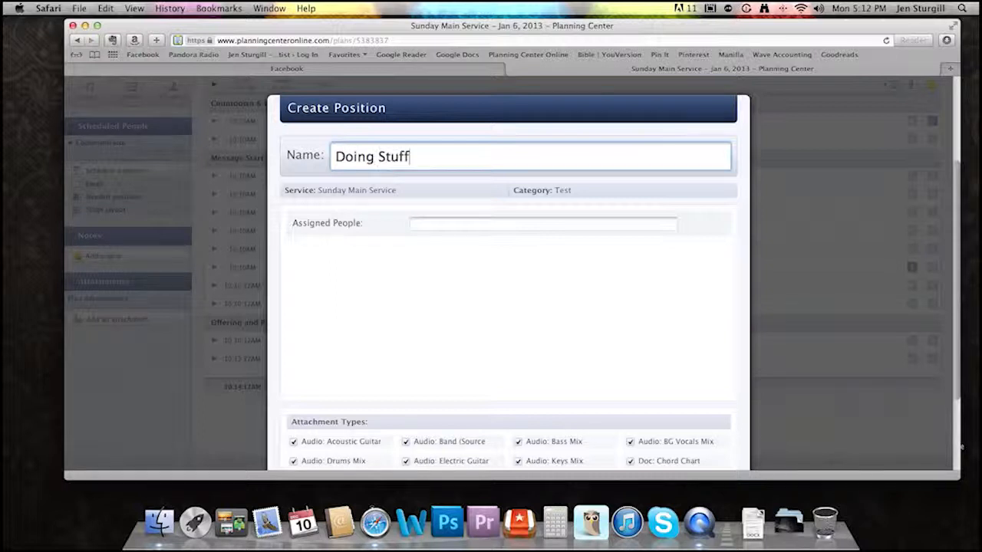
- Assign an existing person to the Doing Stuff position and remove that person from the assigned people again
scroll(411, 275, "down", 1)
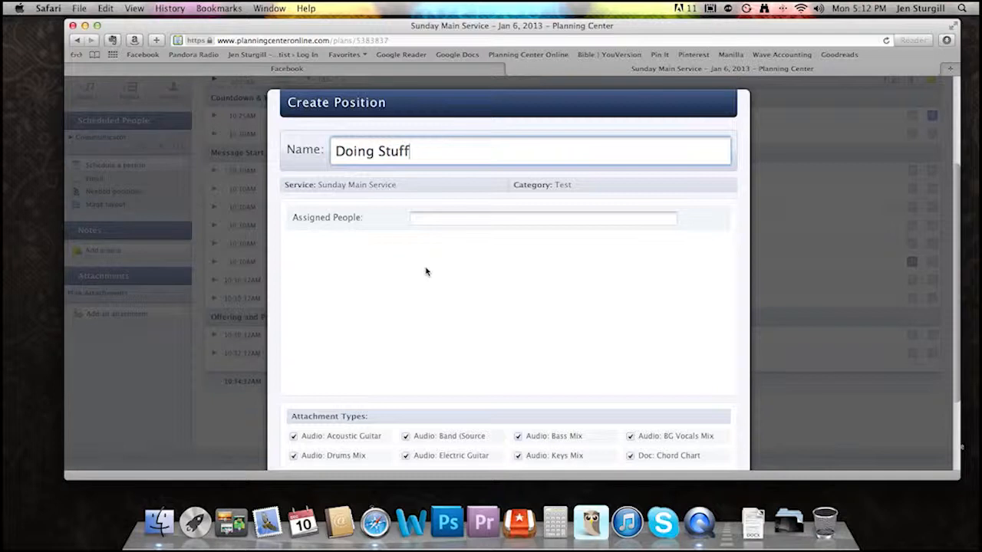
scroll(460, 245, "down", 2)
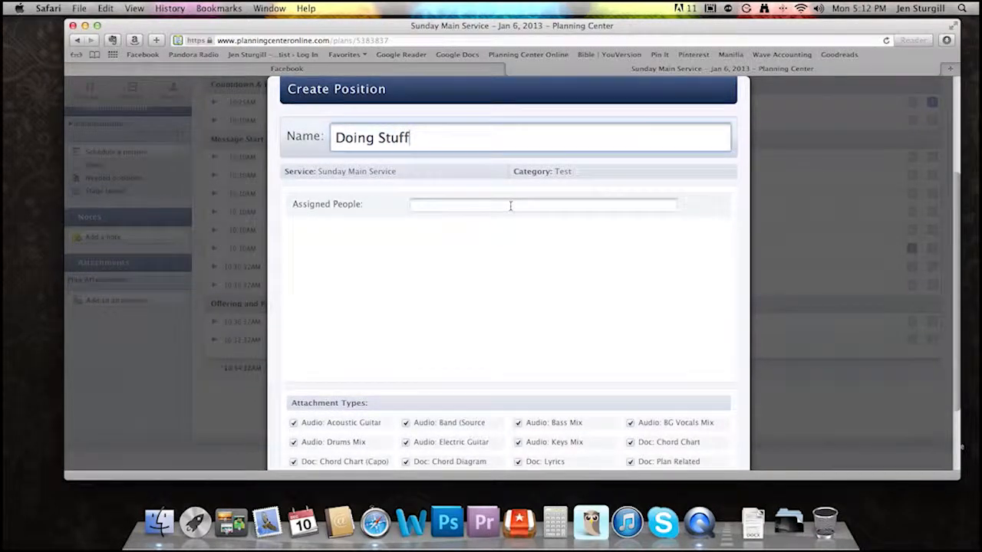
left_click(510, 206)
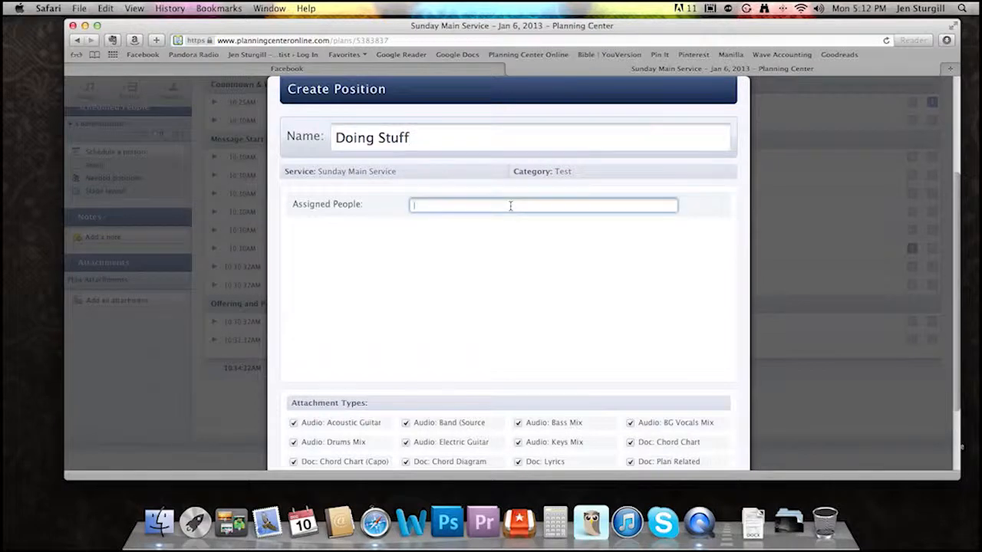
type("Cur")
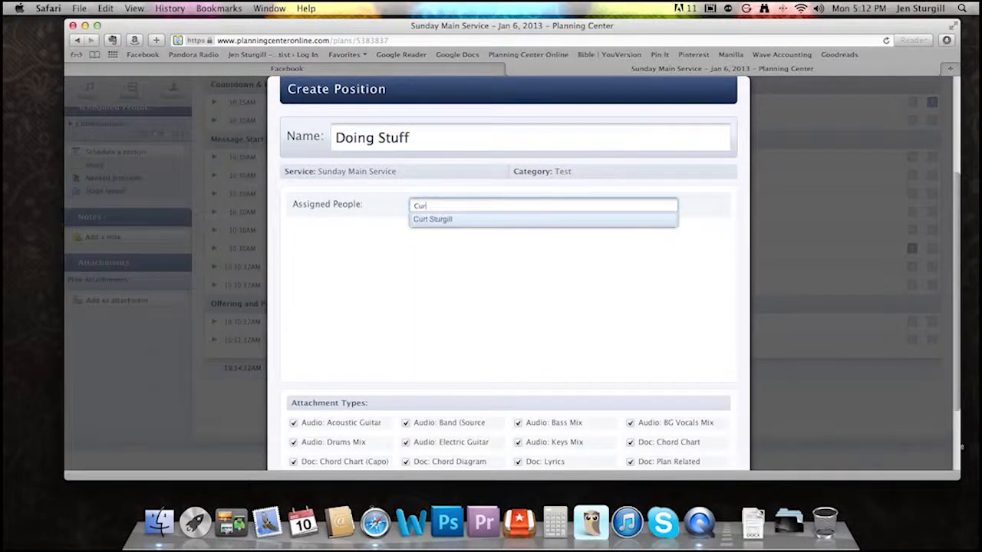
left_click(500, 220)
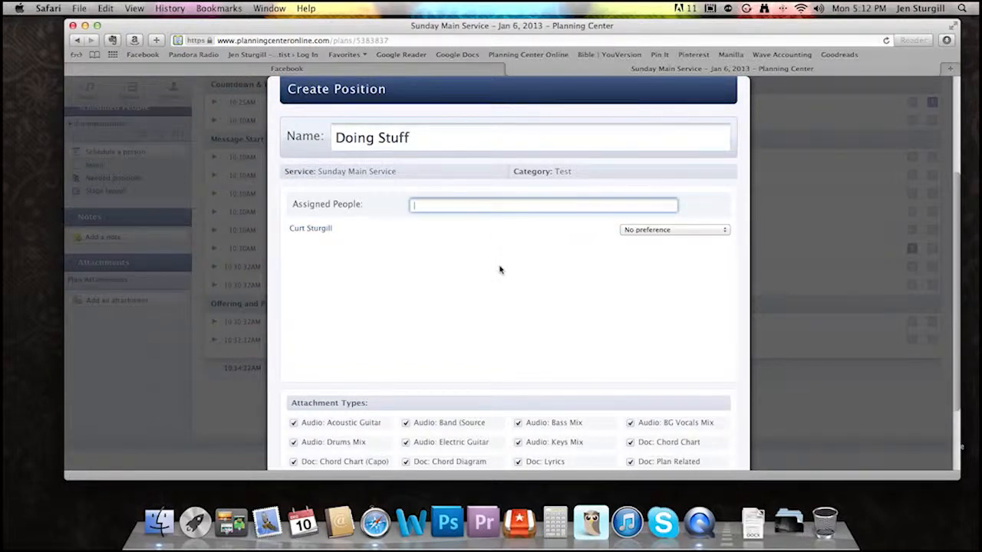
mouse_move(335, 229)
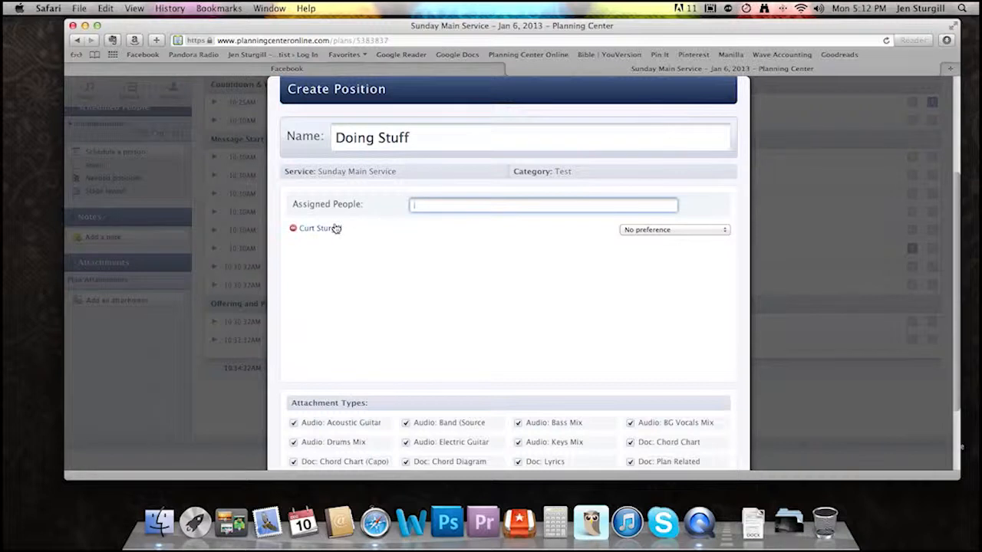
left_click(293, 228)
- Accept the Doing Stuff position with all attachment types selected, and close the people categories and positions manager
scroll(527, 289, "down", 3)
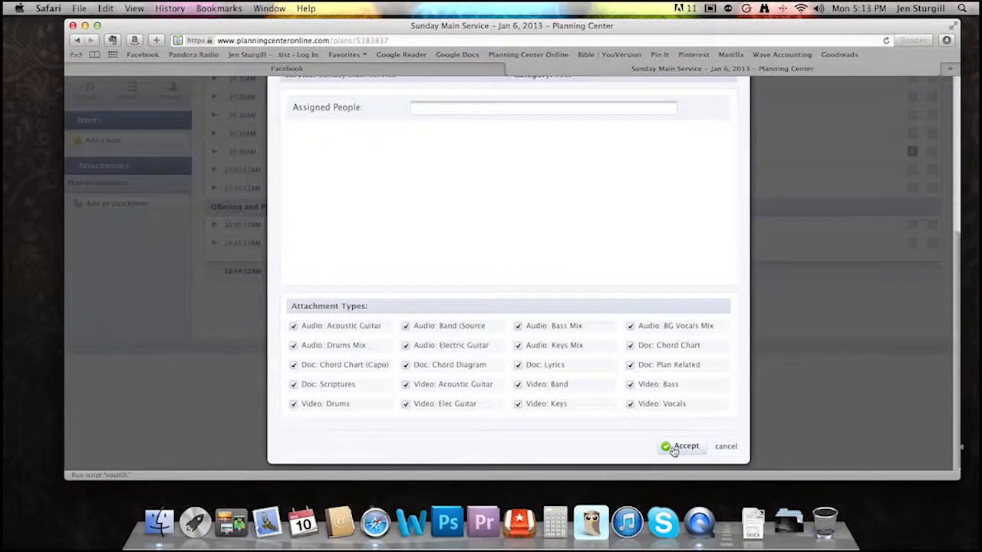
left_click(675, 448)
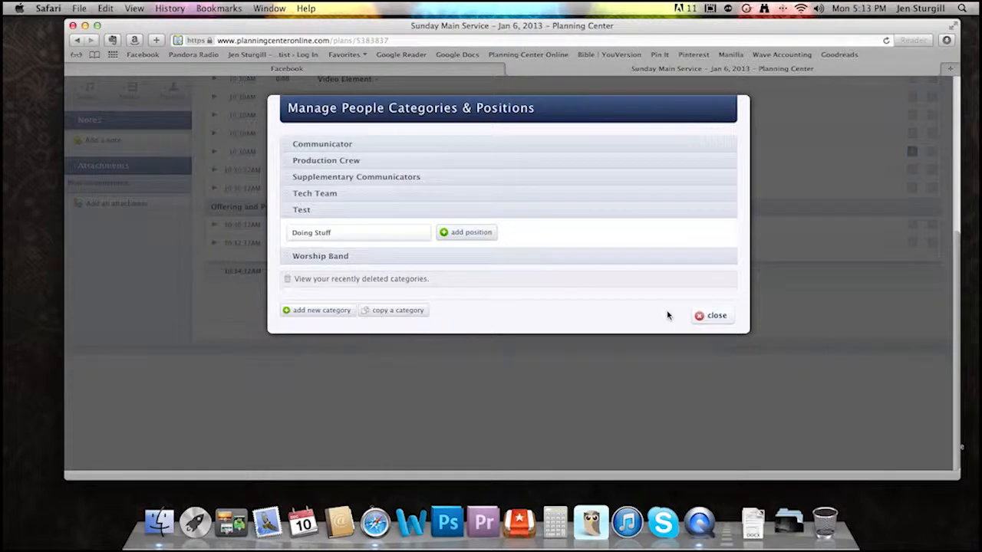
left_click(712, 316)
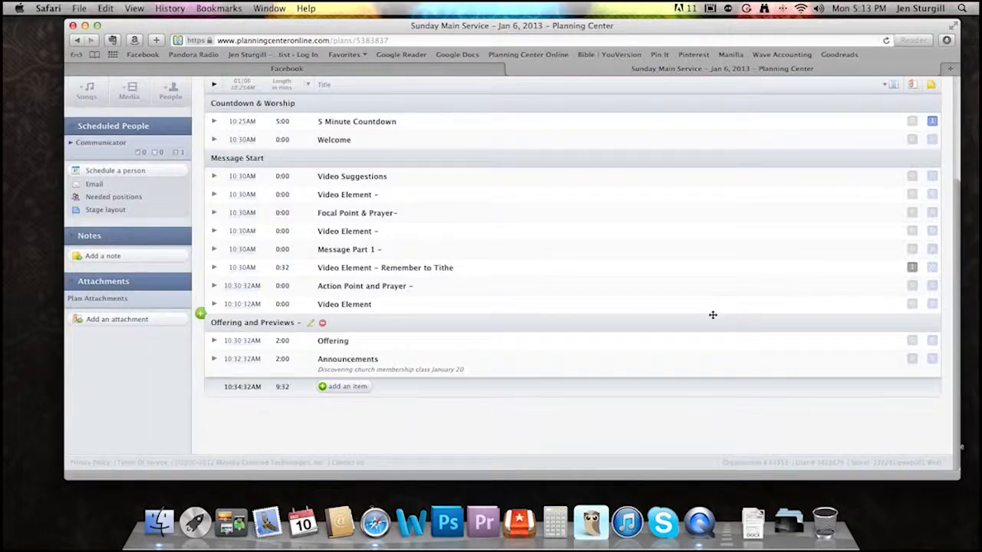
- Open the plan matrix and examine the Order of Service and Production Crew sections across the loaded plans
scroll(713, 314, "up", 5)
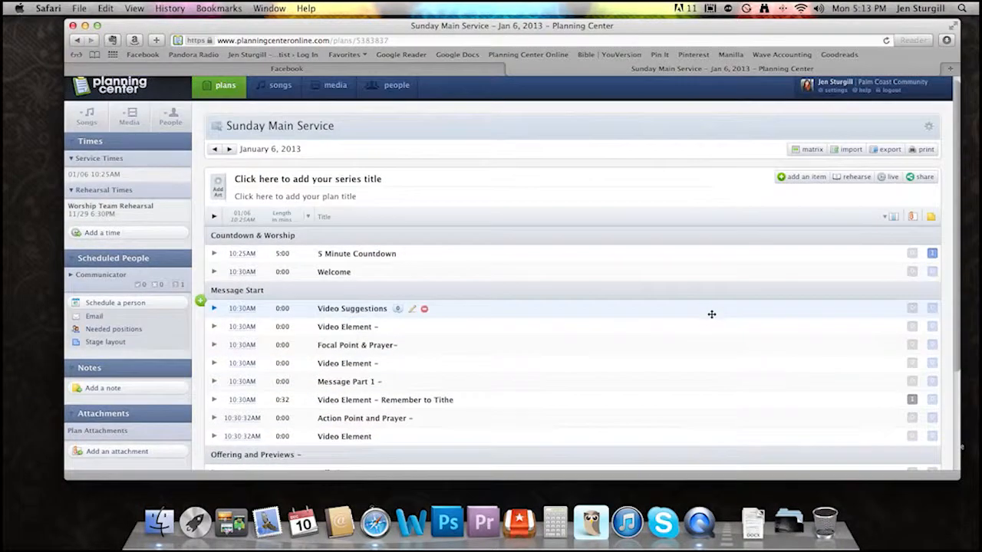
left_click(811, 150)
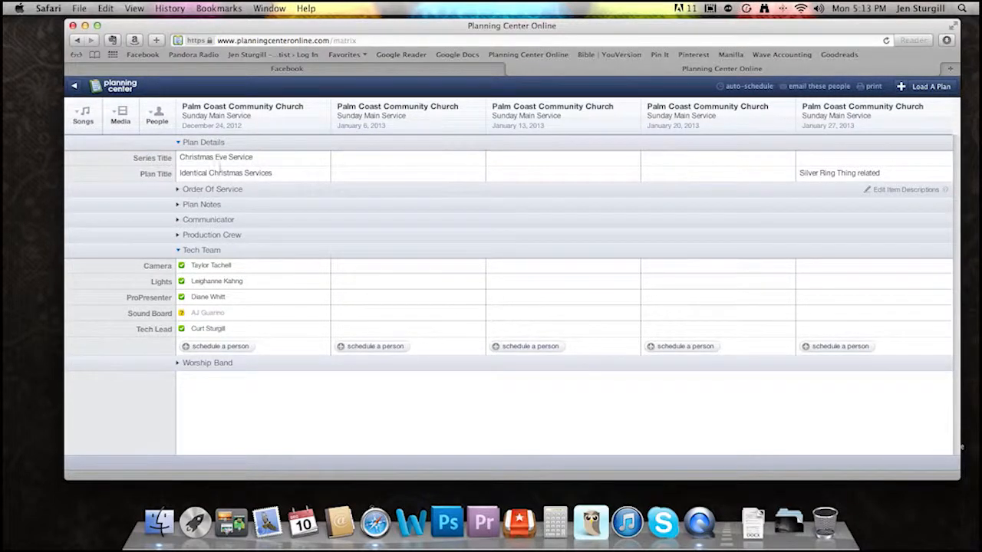
left_click(178, 189)
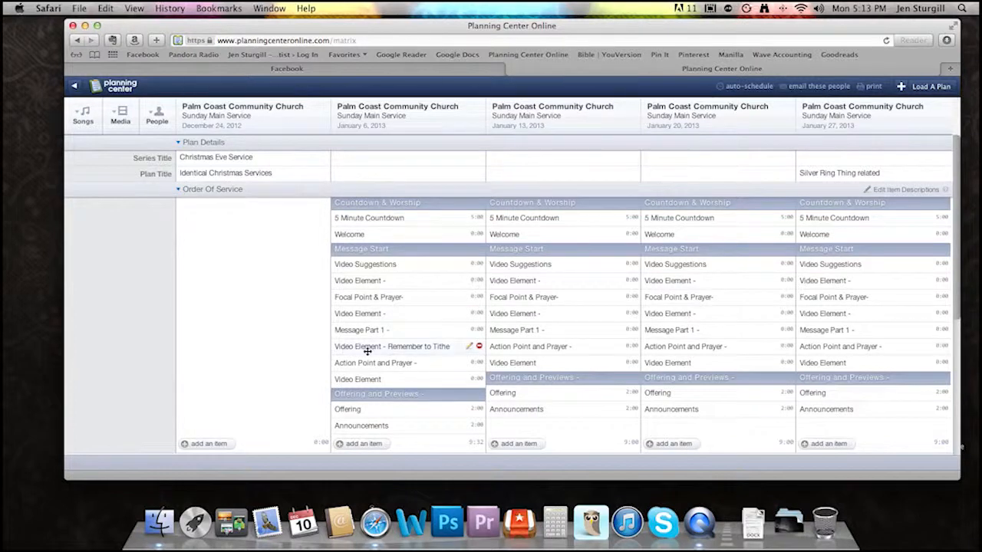
scroll(405, 227, "down", 1)
scroll(405, 226, "down", 5)
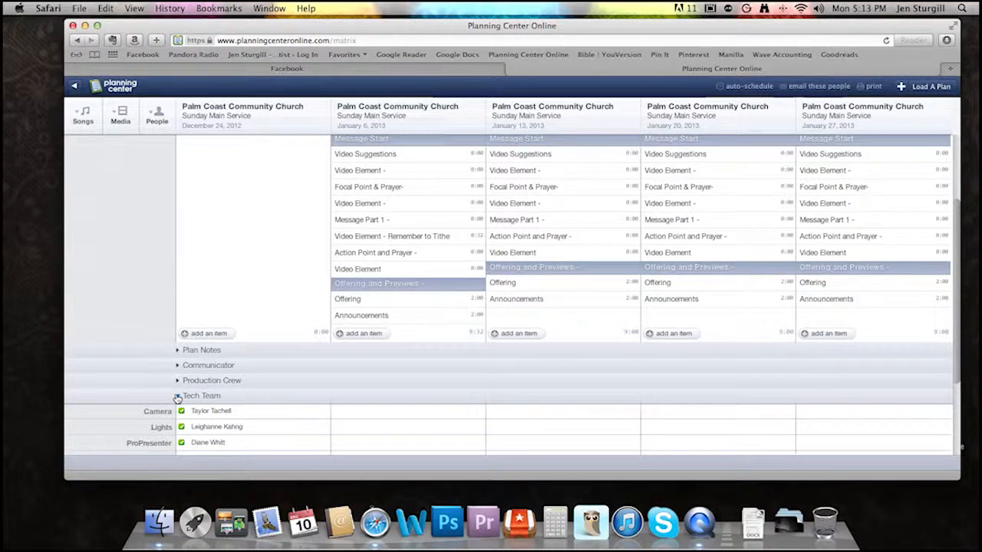
left_click(177, 382)
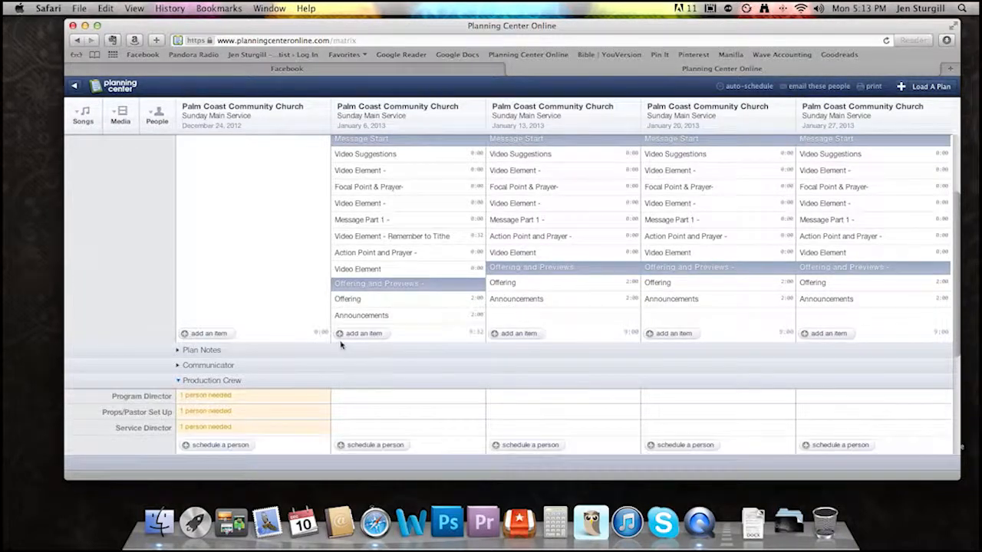
scroll(342, 345, "down", 5)
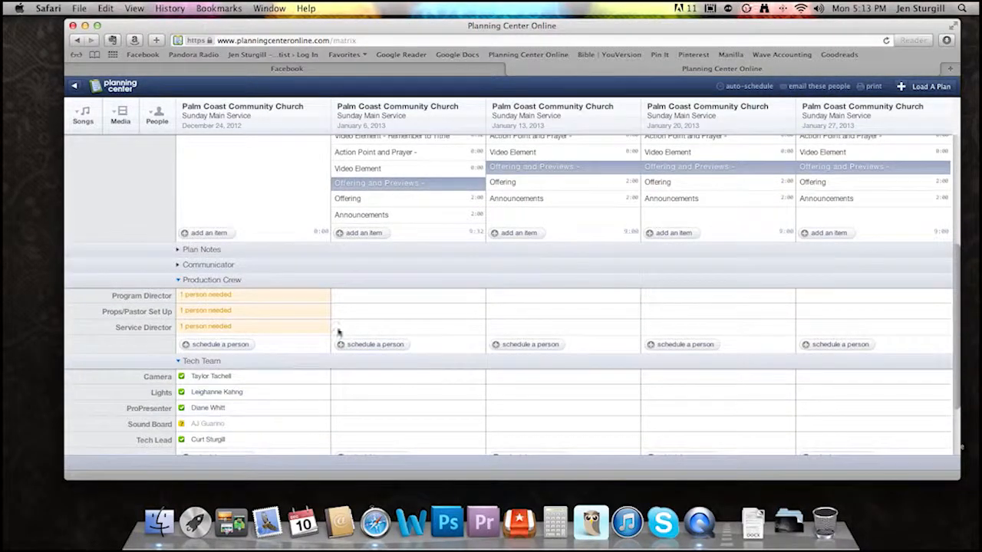
scroll(343, 324, "up", 10)
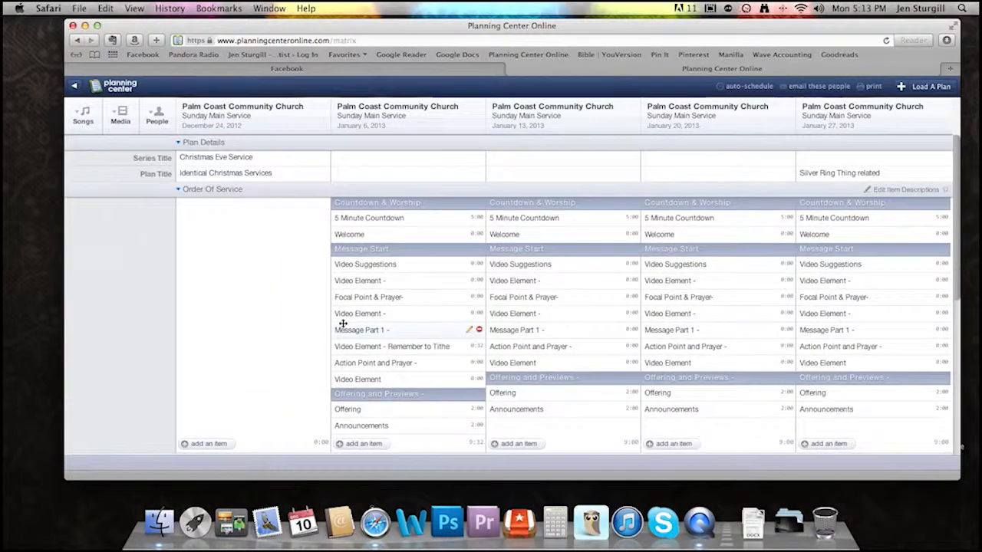
- Collapse the Order of Service, Production Crew and Tech Team sections of the matrix
left_click(178, 189)
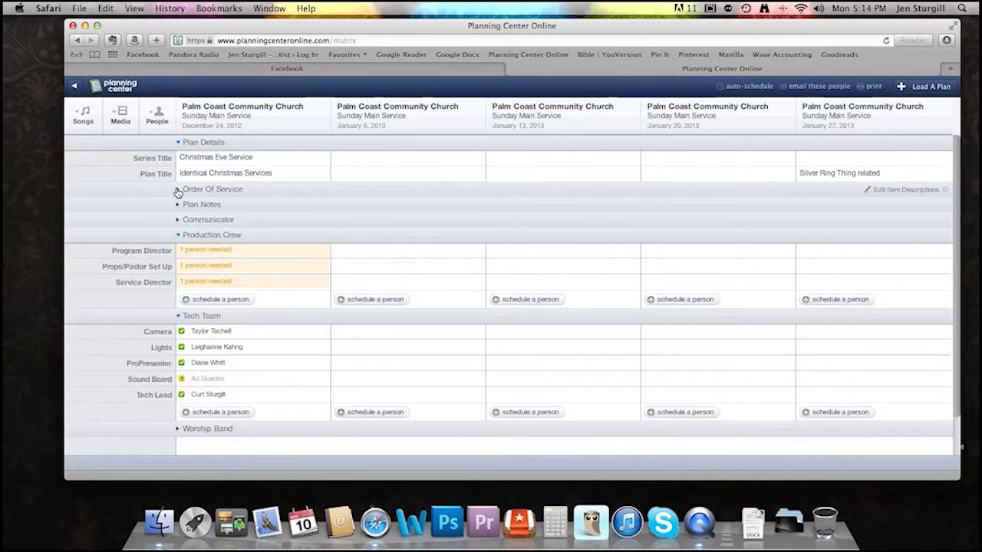
left_click(178, 235)
left_click(177, 250)
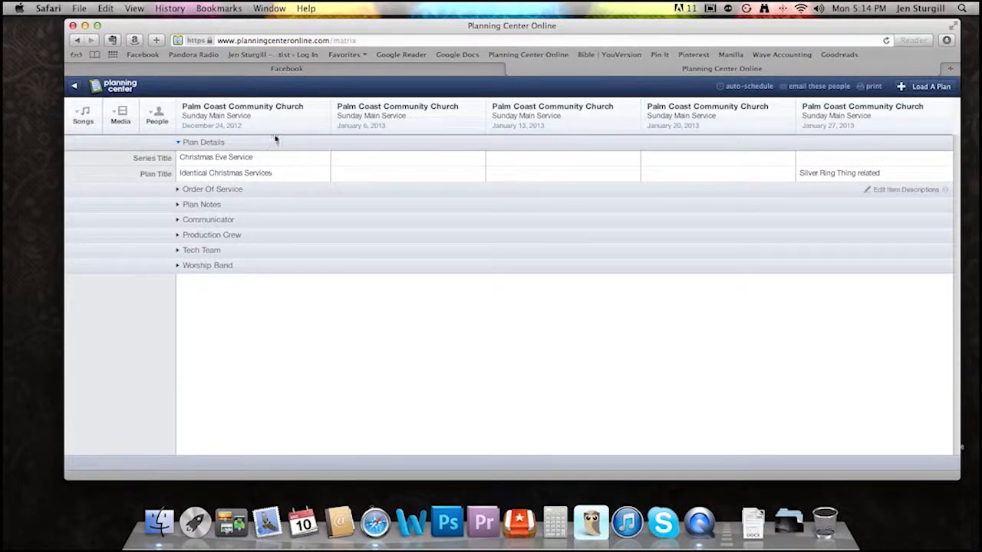
- Set the needed Doing Stuff people in the Test category to 3 for the December 24, 2012 plan, and check the Test section
left_click(301, 129)
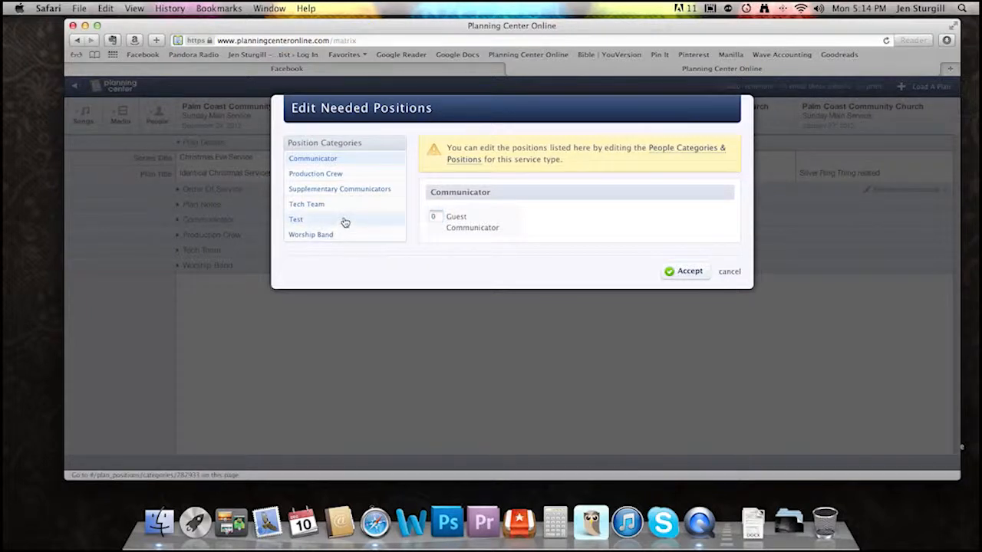
left_click(345, 220)
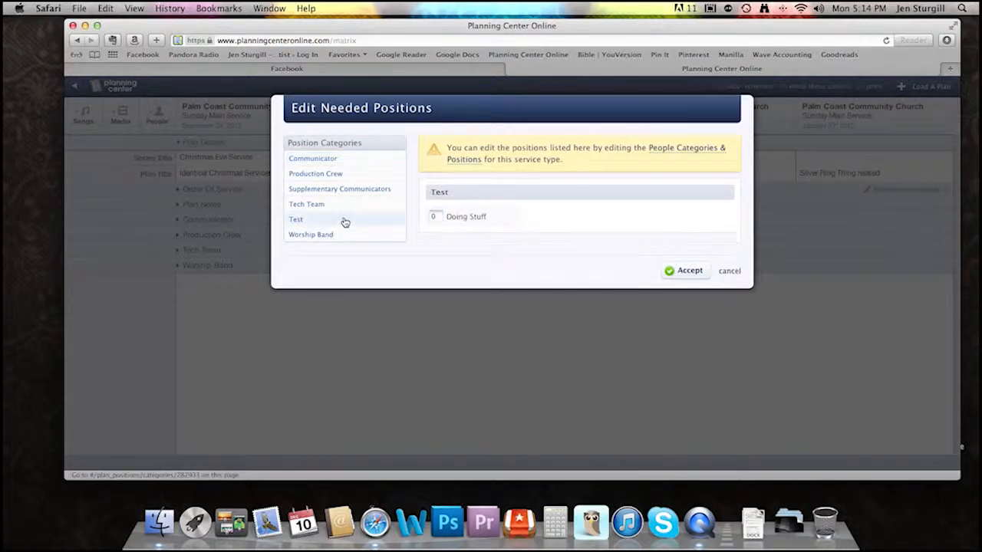
left_click(432, 217)
type("3")
left_click(687, 276)
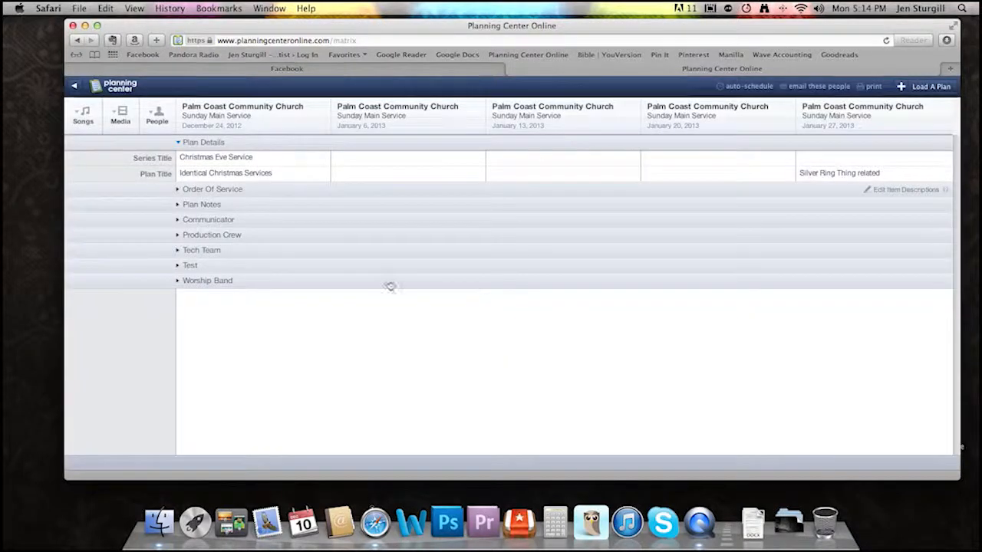
left_click(208, 267)
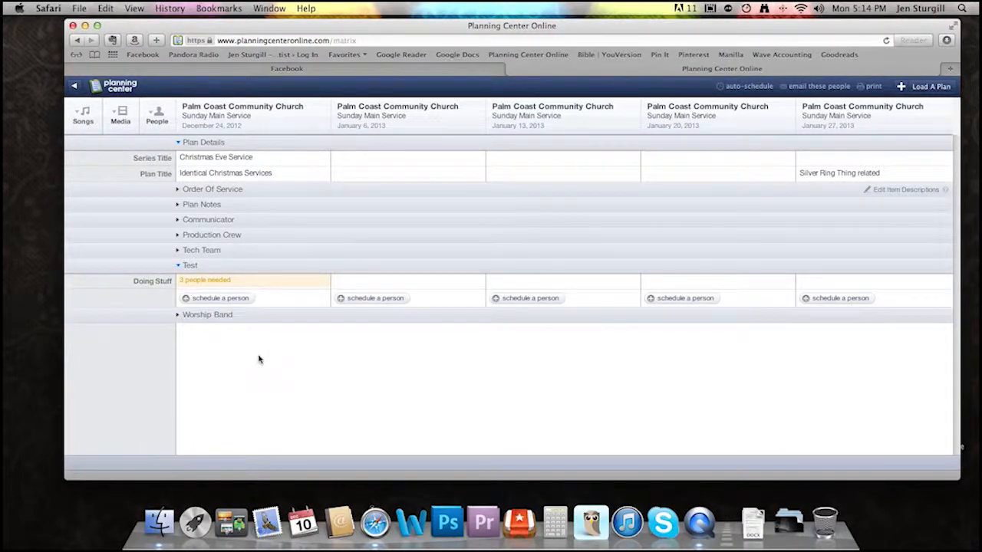
left_click(178, 265)
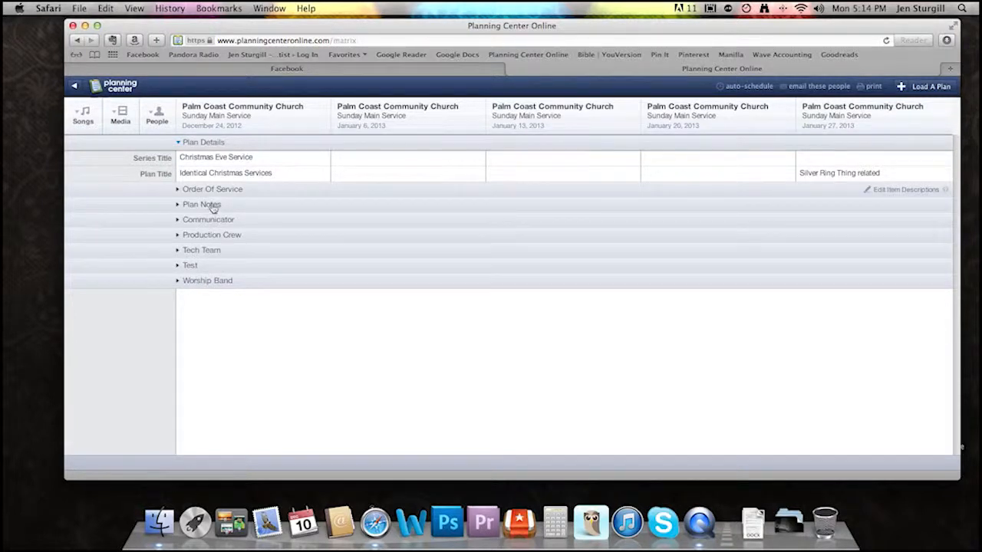
- Expand the Tech Team section and remove the December 24, 2012 plan from the matrix
left_click(216, 255)
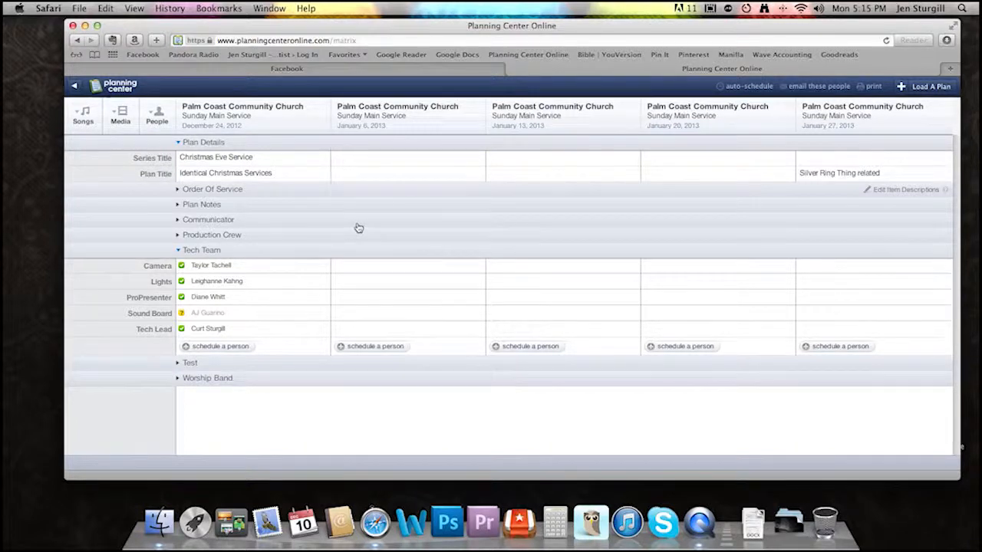
mouse_move(217, 134)
left_click(323, 108)
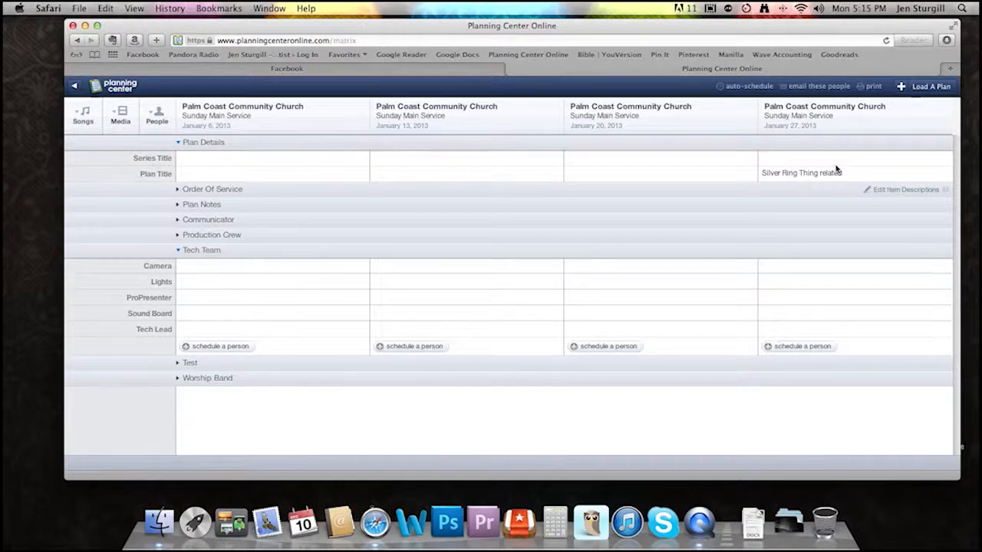
- Browse the Sunday Main Service plans available to load into the matrix, and close the list without adding one
left_click(921, 88)
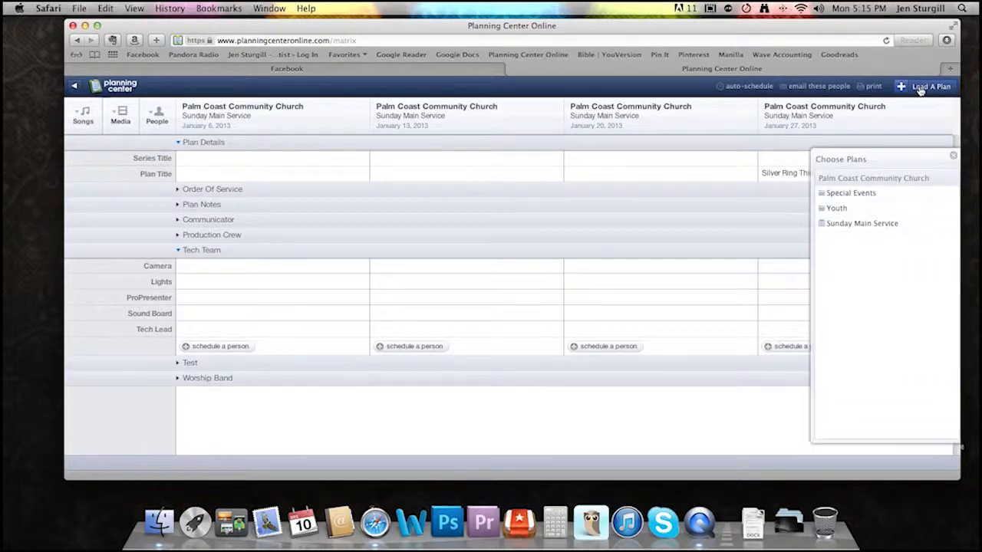
left_click(869, 224)
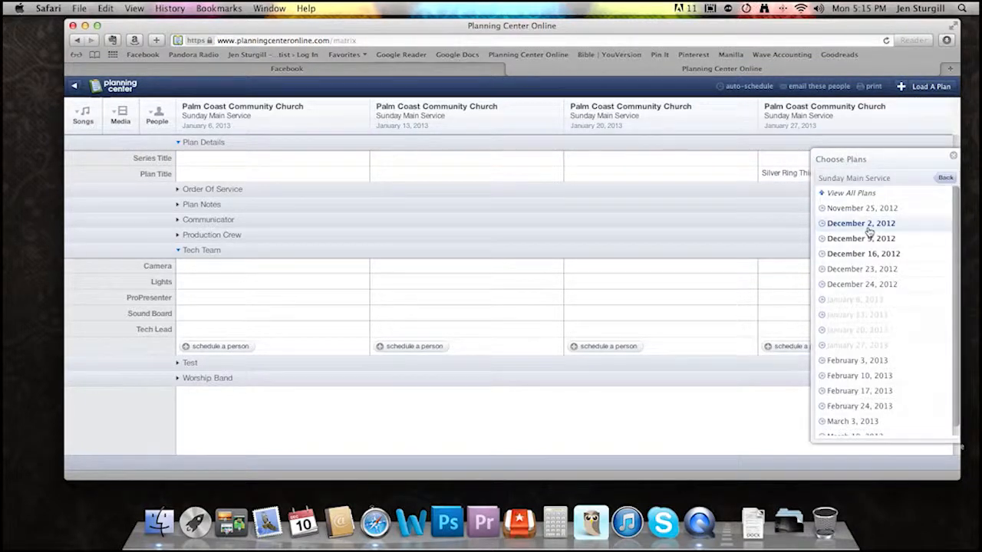
scroll(869, 233, "down", 1)
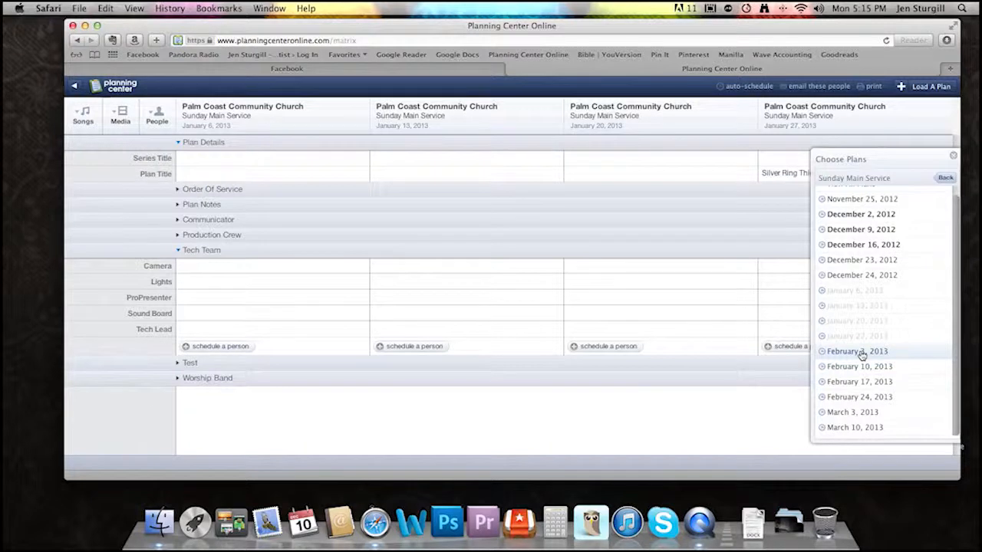
left_click(953, 156)
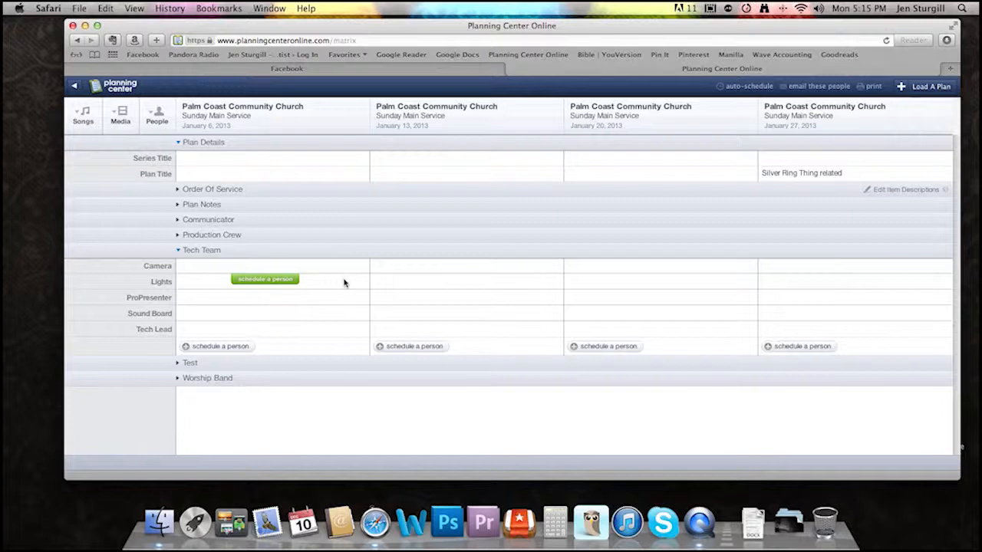
- Set the January 6, 2013 plan's needed Tech Team positions to Camera 1, Lights 1, Sound Board 1, Fuel 2 and Tech Lead 3
left_click(346, 132)
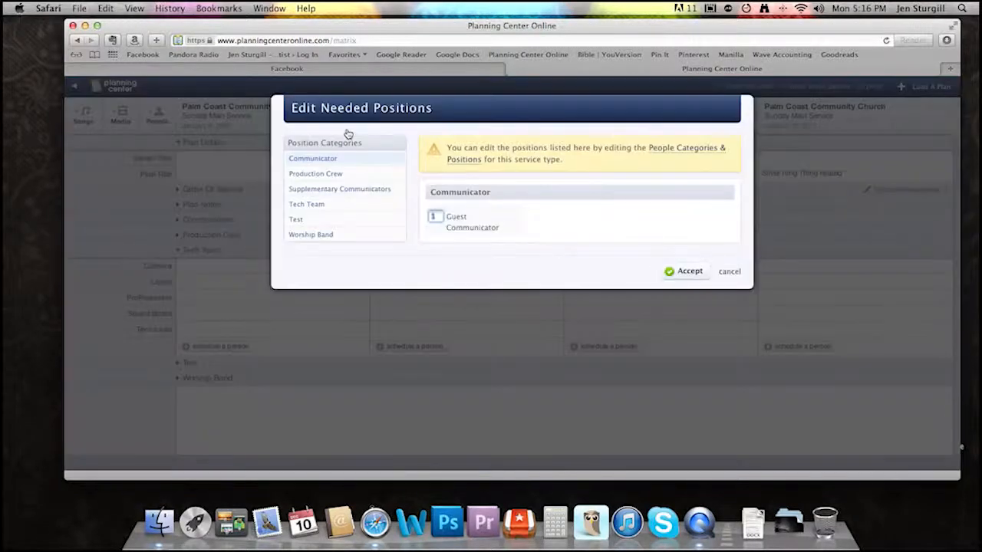
left_click(330, 208)
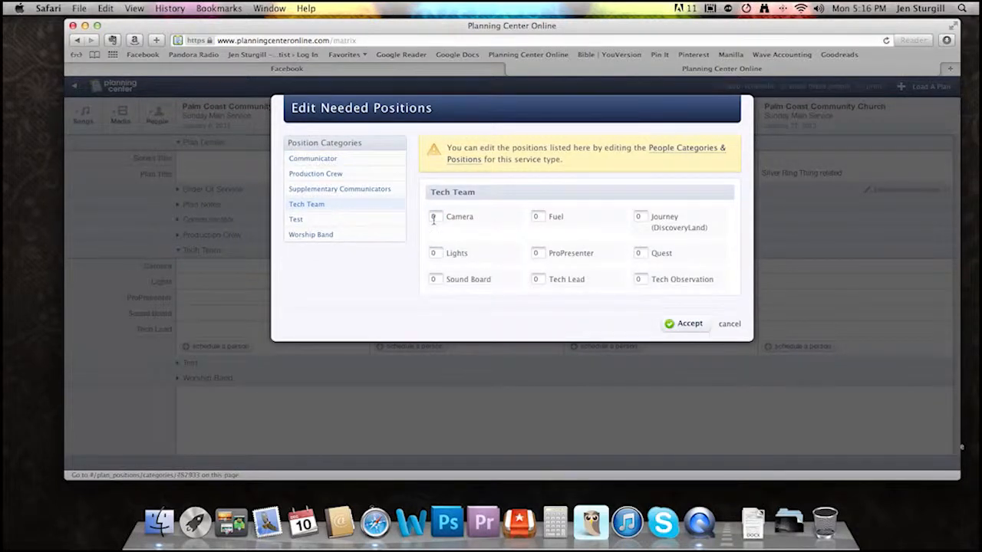
left_click(441, 219)
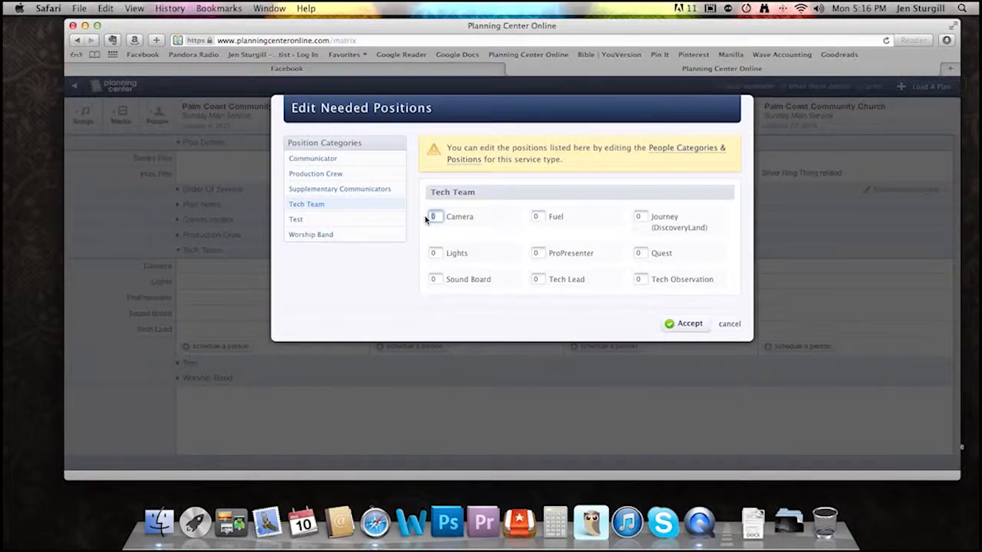
type("1")
left_click(440, 254)
type("1")
left_click(434, 280)
type("1")
left_click(539, 216)
type("2")
left_click(539, 279)
type("3")
left_click(682, 332)
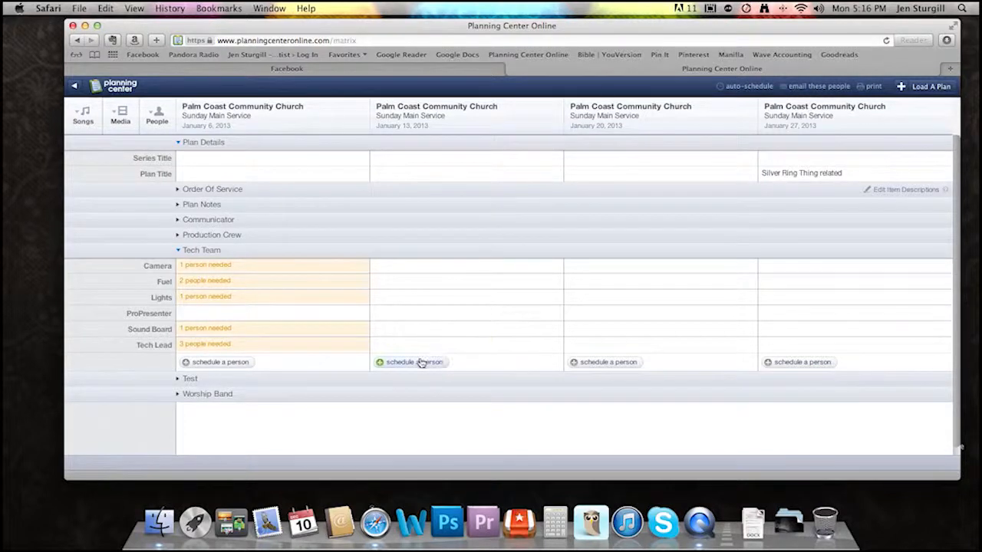
- Set the January 13, 2013 plan's needed Tech Team positions to Camera 1, Lights 1, ProPresenter 3 and Tech Lead 2
left_click(532, 128)
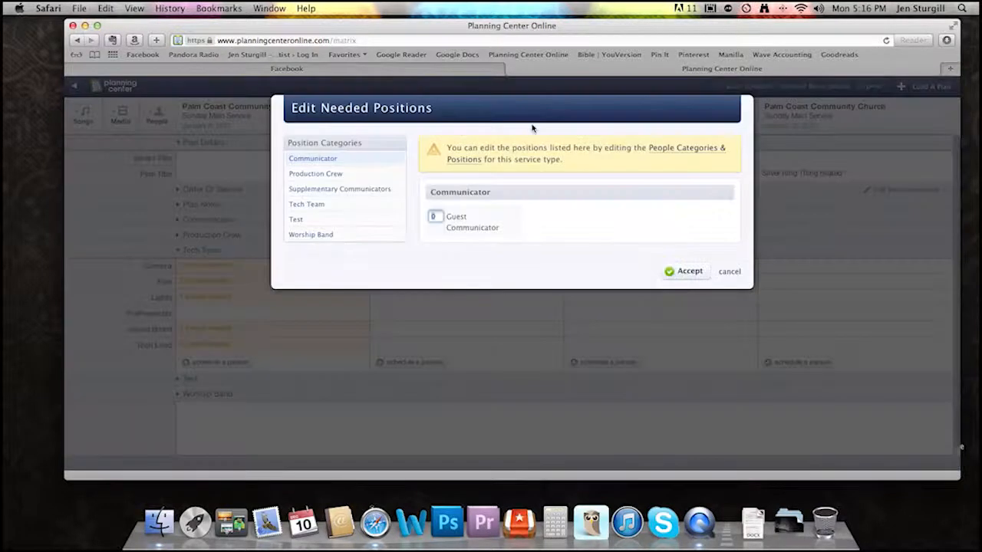
left_click(325, 206)
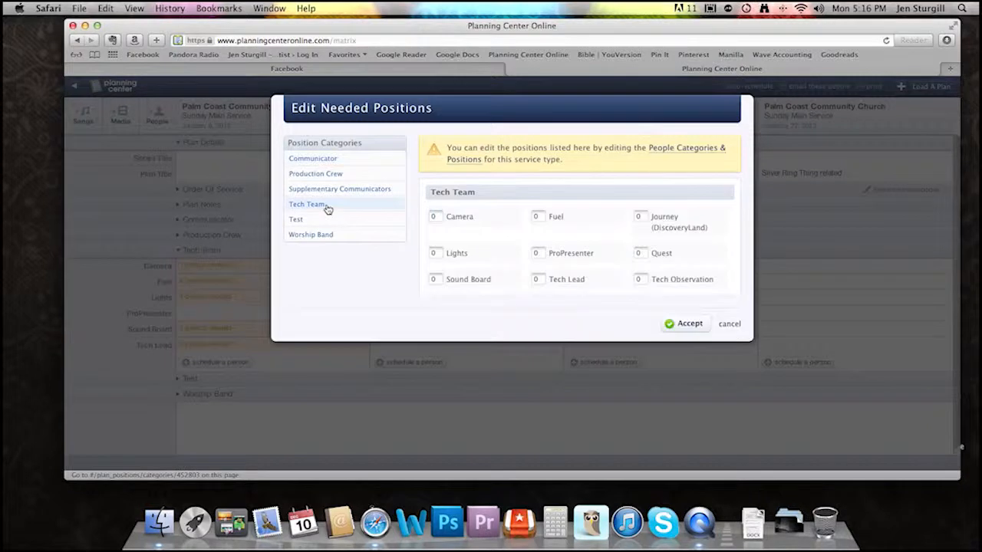
left_click(434, 216)
type("1")
left_click(429, 253)
type("1")
left_click(540, 253)
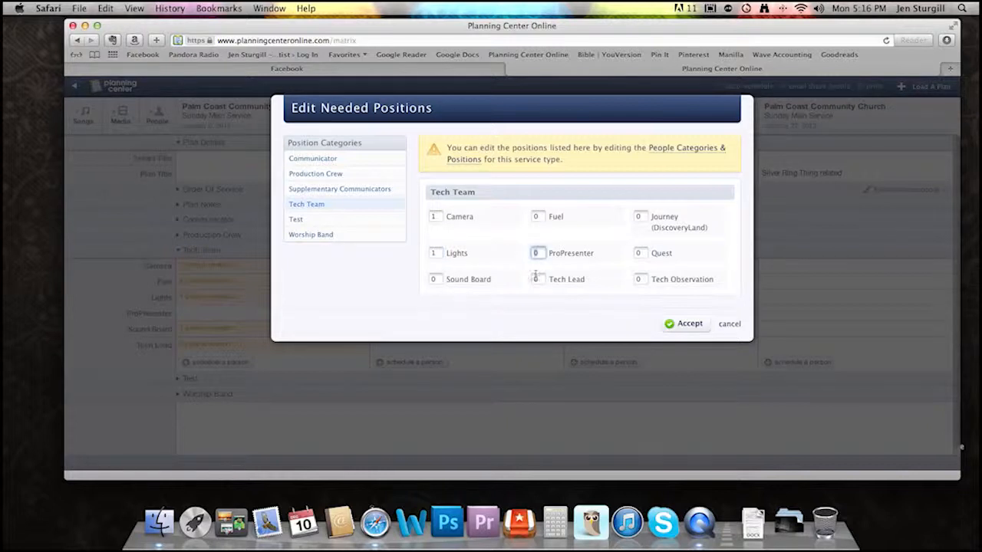
type("3")
left_click(528, 279)
left_click(694, 326)
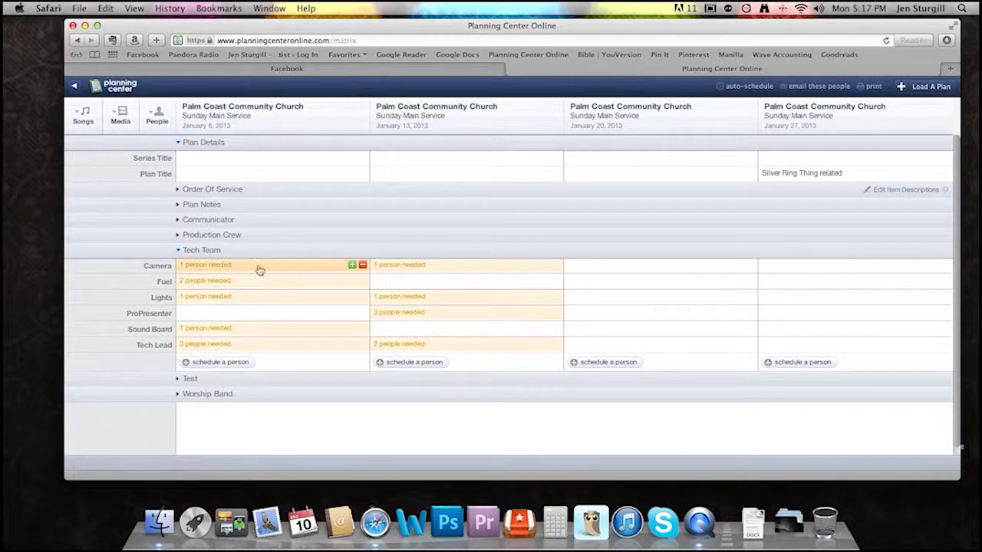
- Add a person found with the search "bill" to the January 6, 2013 plan's Camera candidates and schedule them for Camera
left_click(206, 266)
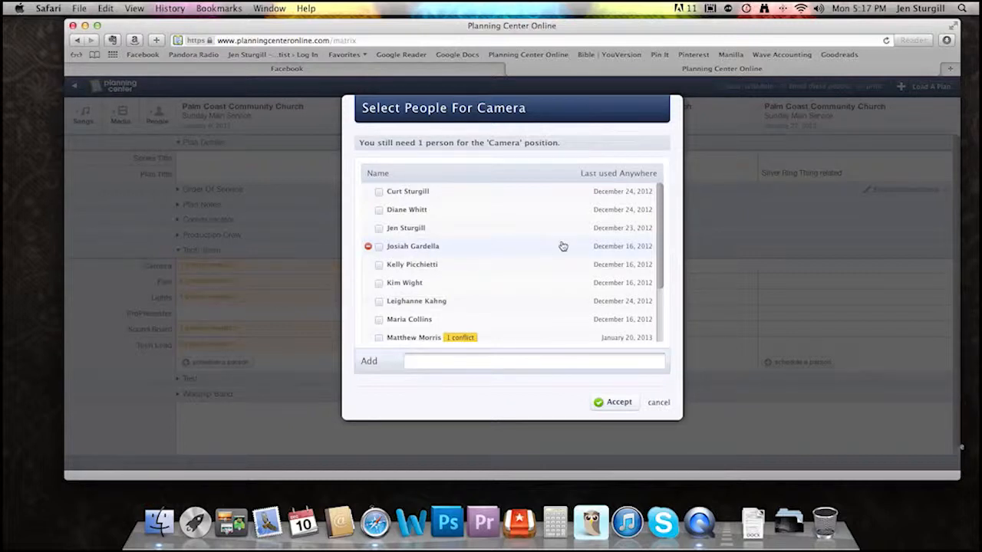
scroll(544, 279, "down", 5)
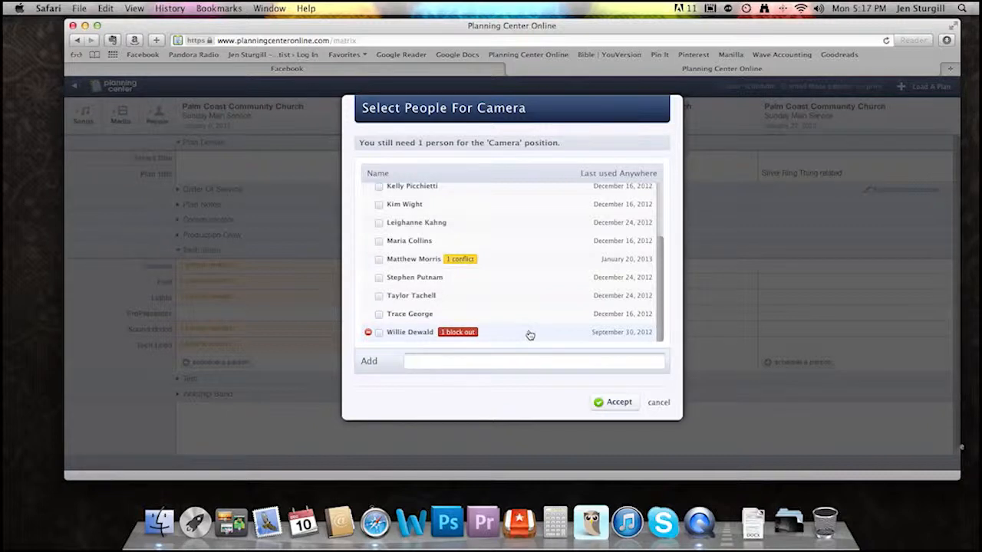
left_click(495, 365)
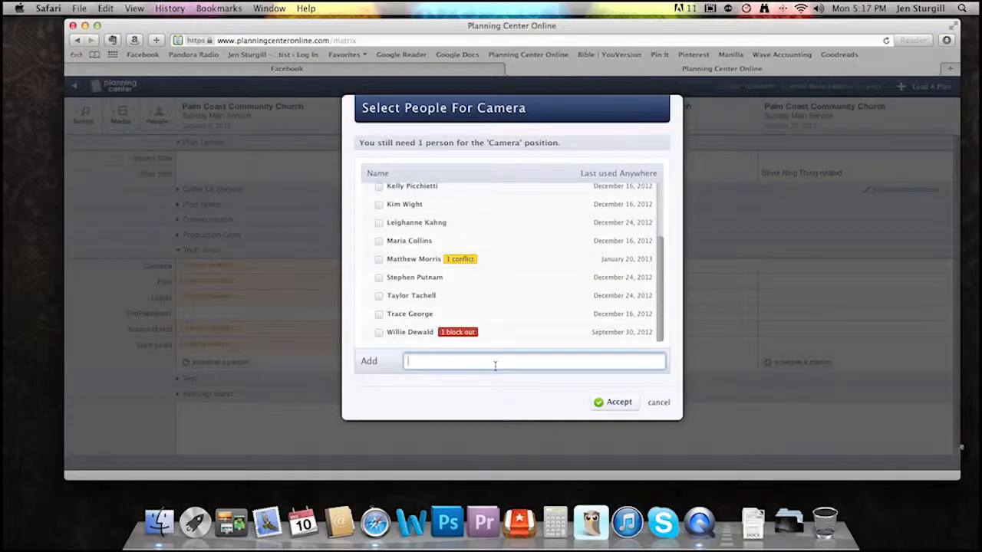
type("bill")
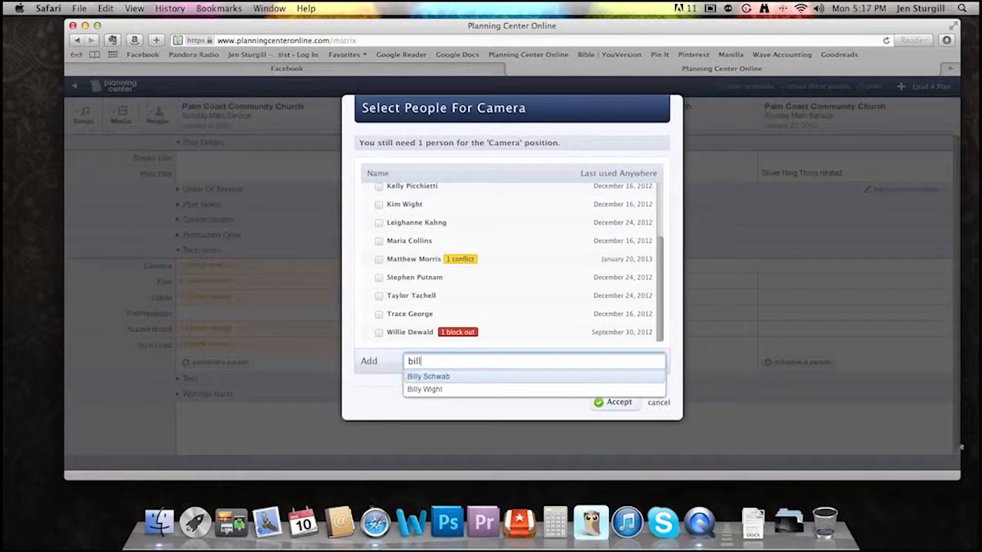
left_click(459, 389)
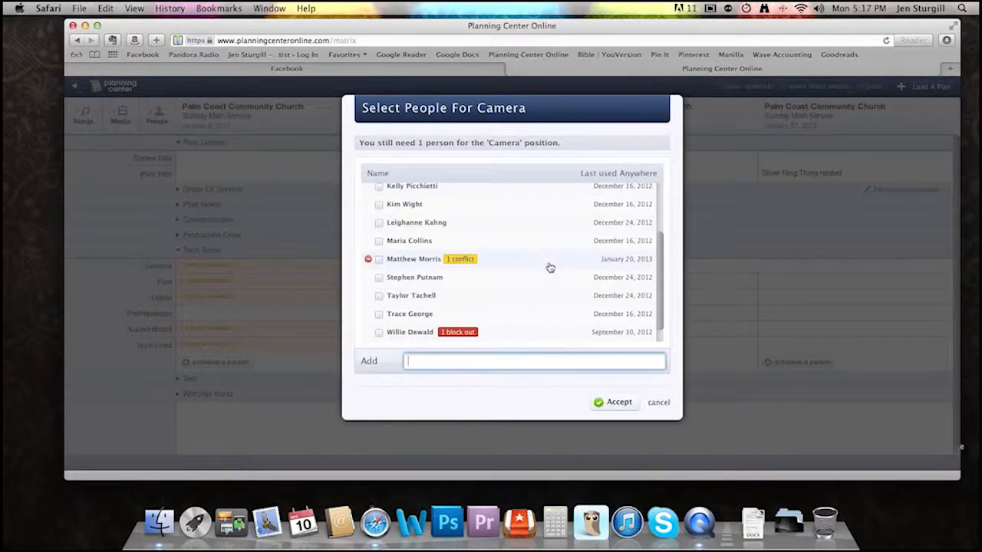
scroll(546, 267, "down", 1)
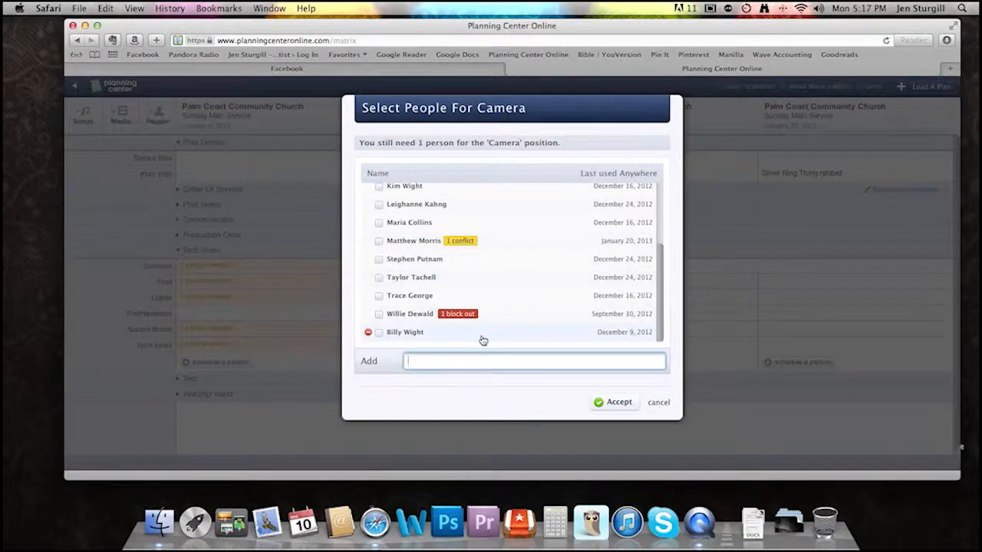
left_click(379, 335)
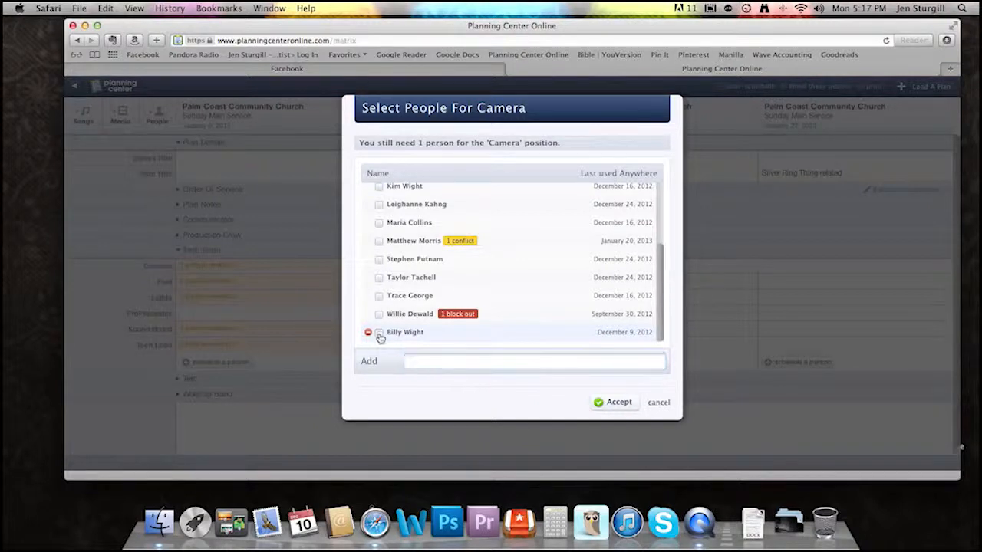
left_click(627, 406)
- Remove the person scheduled for Camera from the January 6, 2013 plan
mouse_move(270, 329)
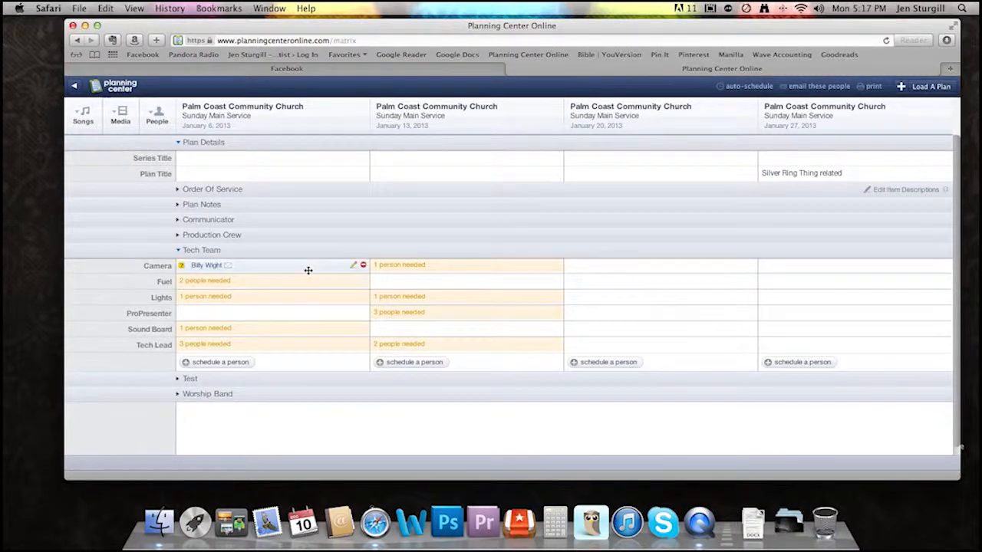
left_click(363, 266)
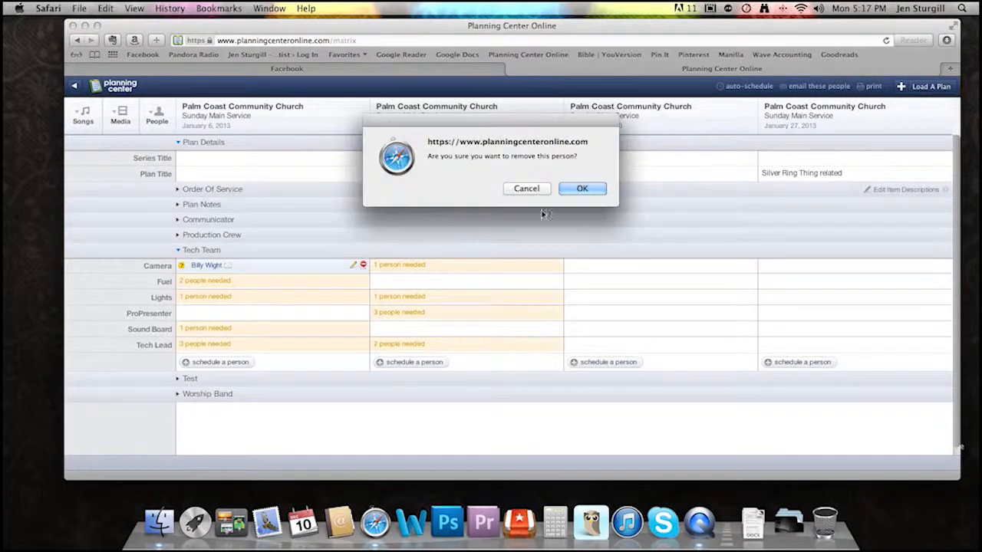
left_click(582, 190)
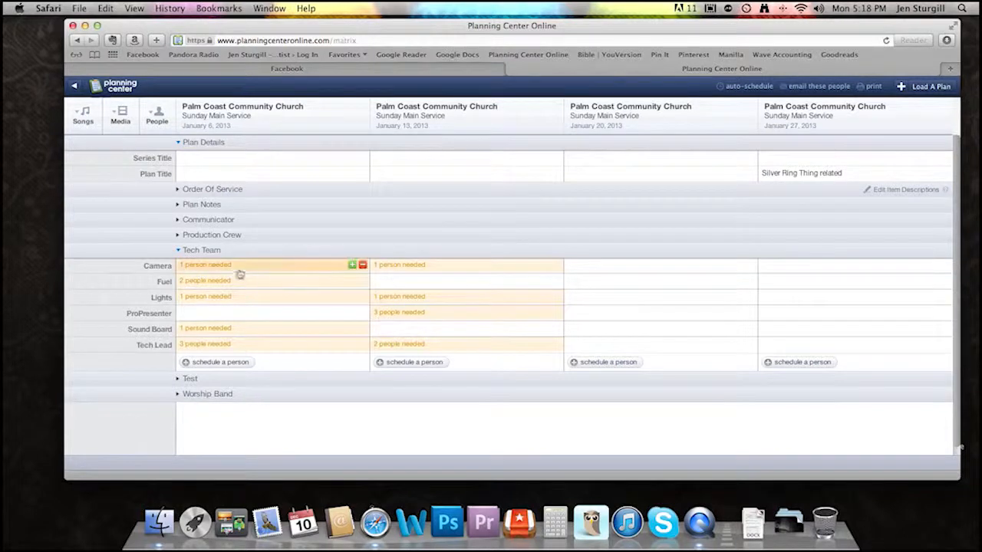
- Check the Camera candidates' conflicts and block-outs for January 6, 2013, and schedule the third listed person for Camera
left_click(228, 268)
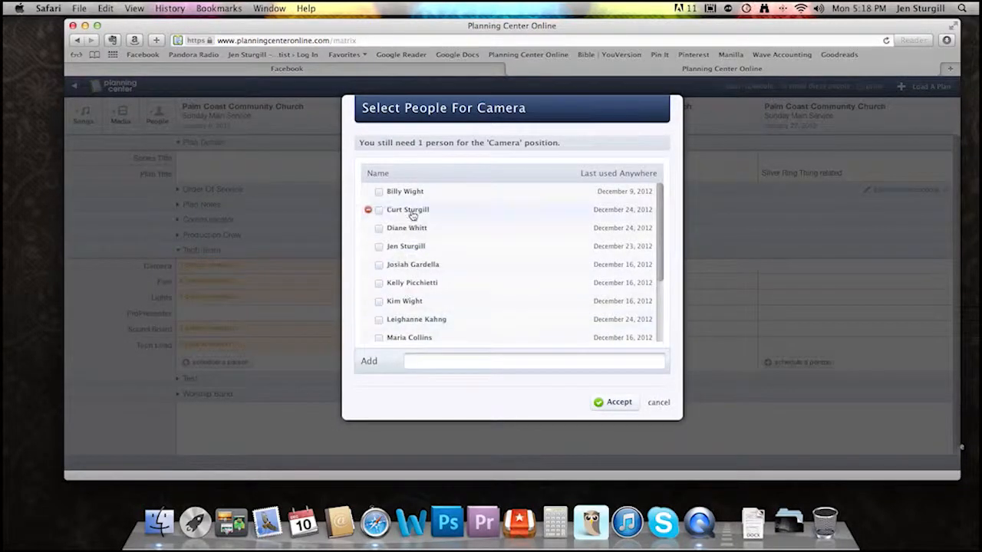
scroll(503, 253, "down", 1)
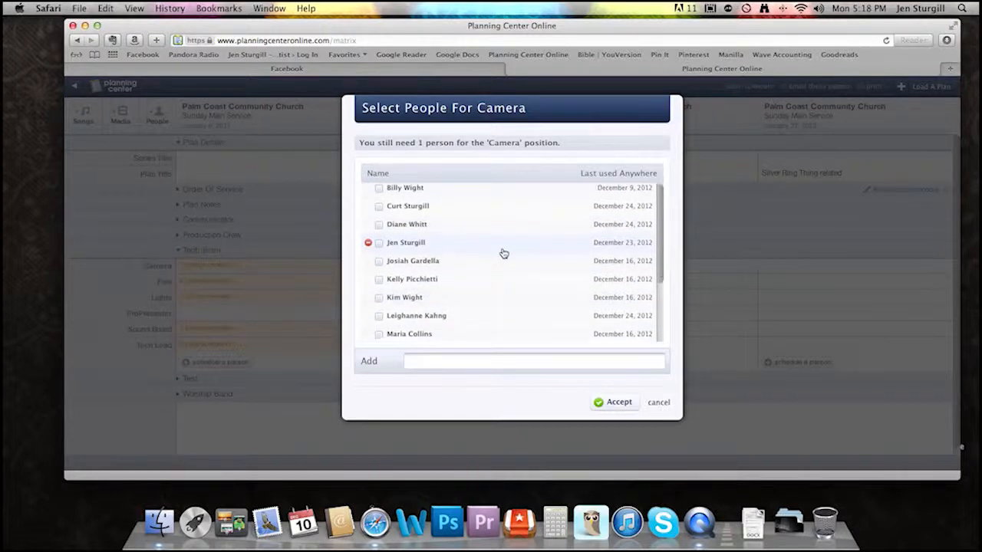
scroll(503, 254, "down", 2)
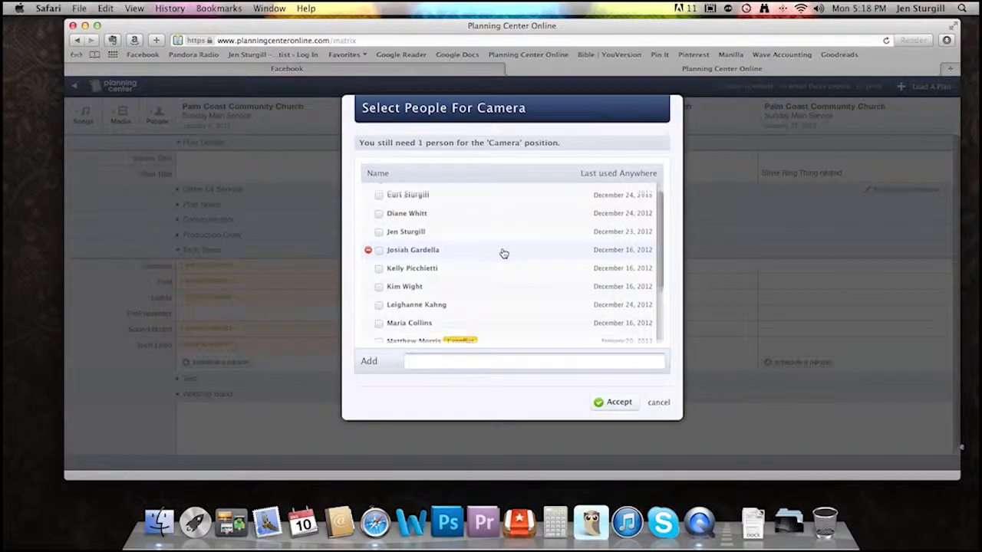
scroll(504, 253, "down", 3)
scroll(503, 253, "down", 1)
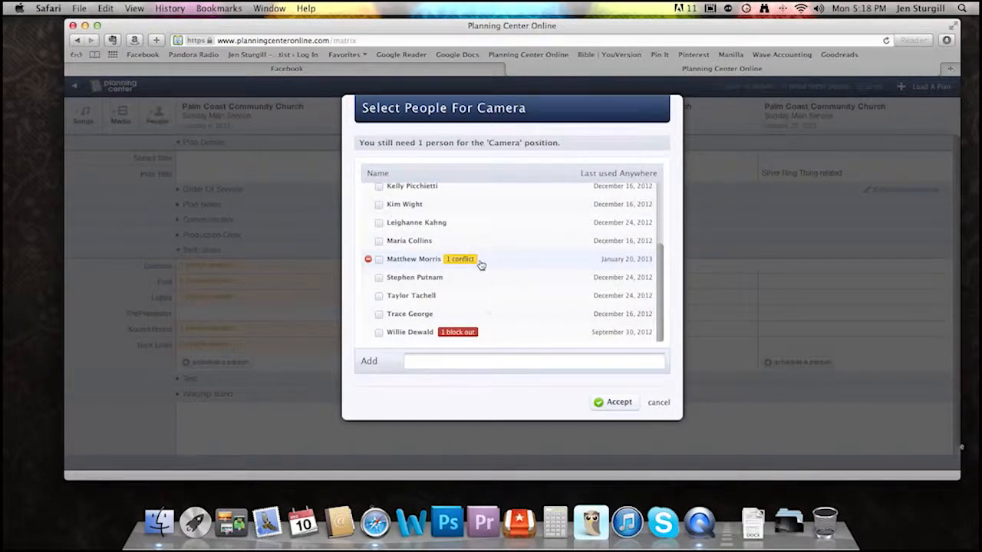
mouse_move(470, 263)
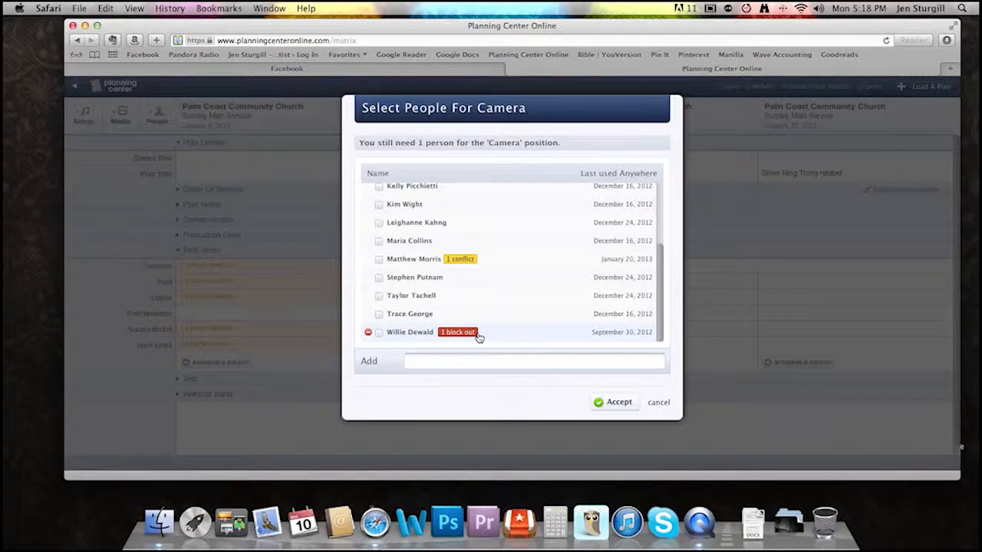
mouse_move(475, 336)
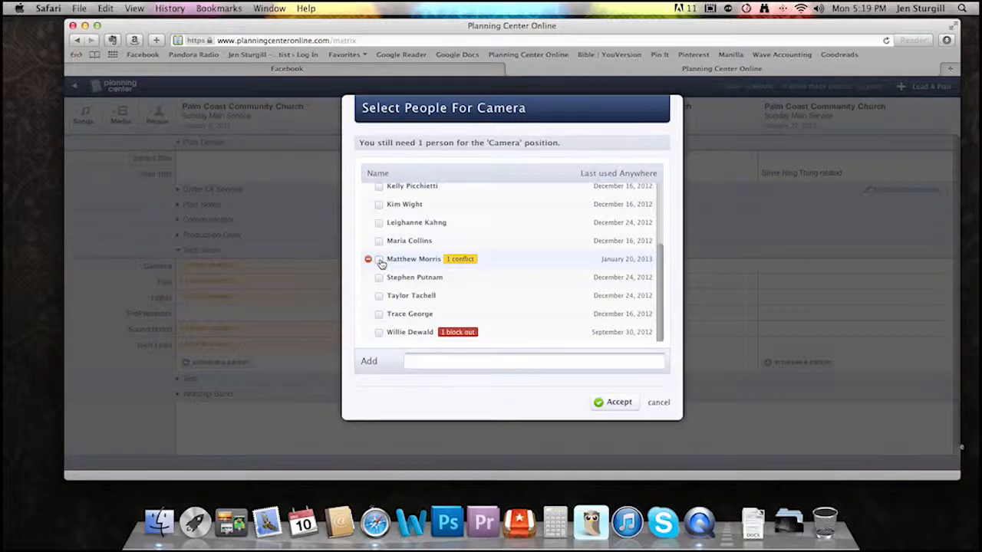
scroll(381, 263, "up", 2)
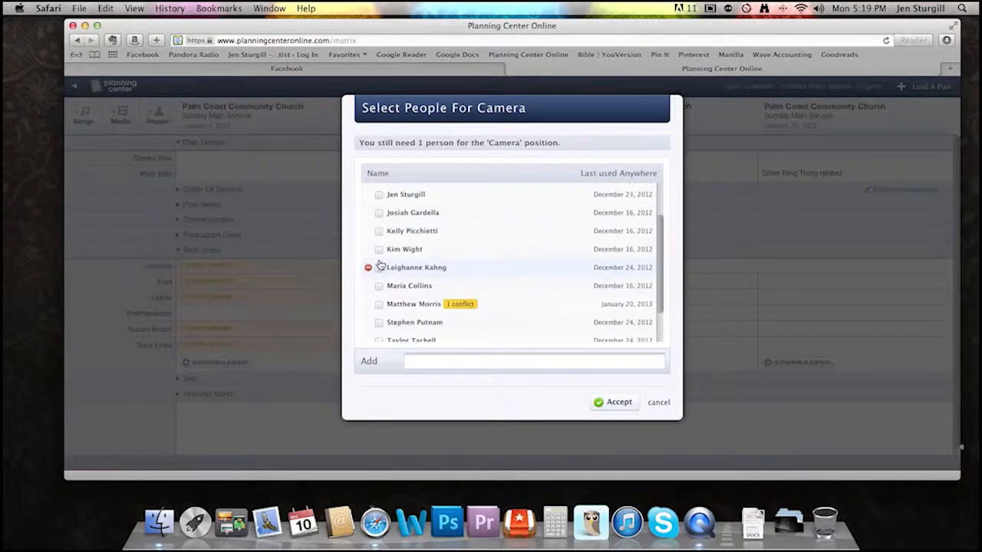
scroll(379, 263, "up", 3)
left_click(379, 229)
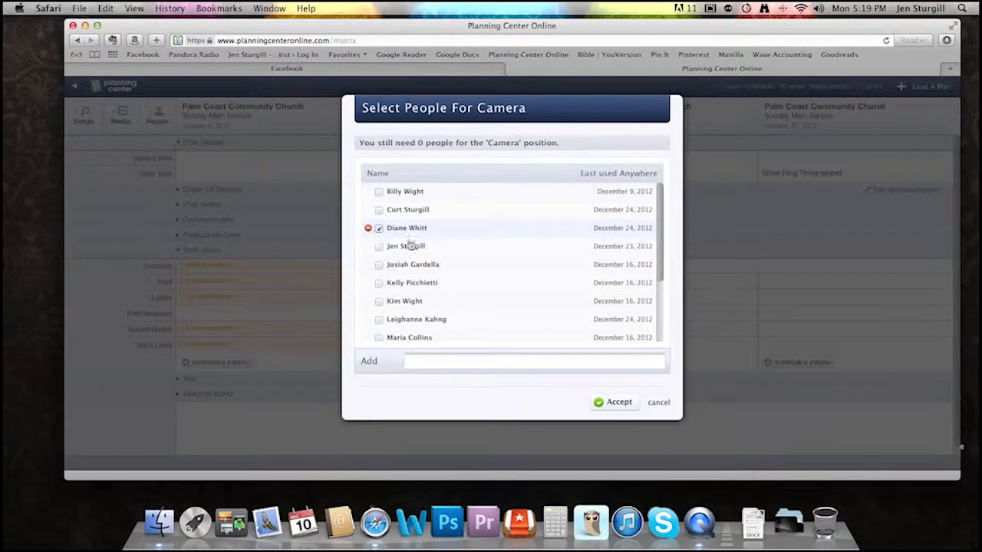
left_click(599, 401)
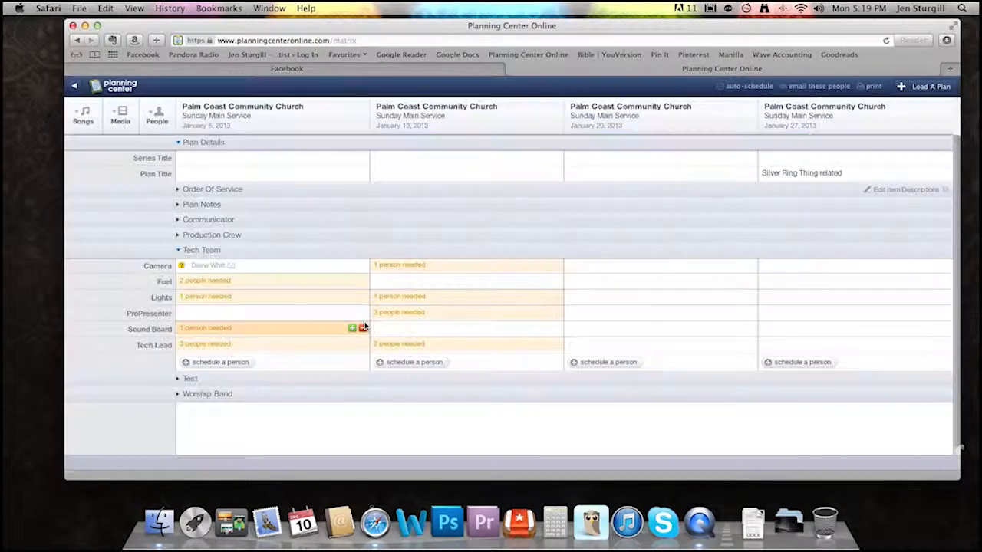
- Schedule two candidates without conflicts, the fourth and fifth listed, for the Fuel position in the January 6, 2013 plan
left_click(221, 286)
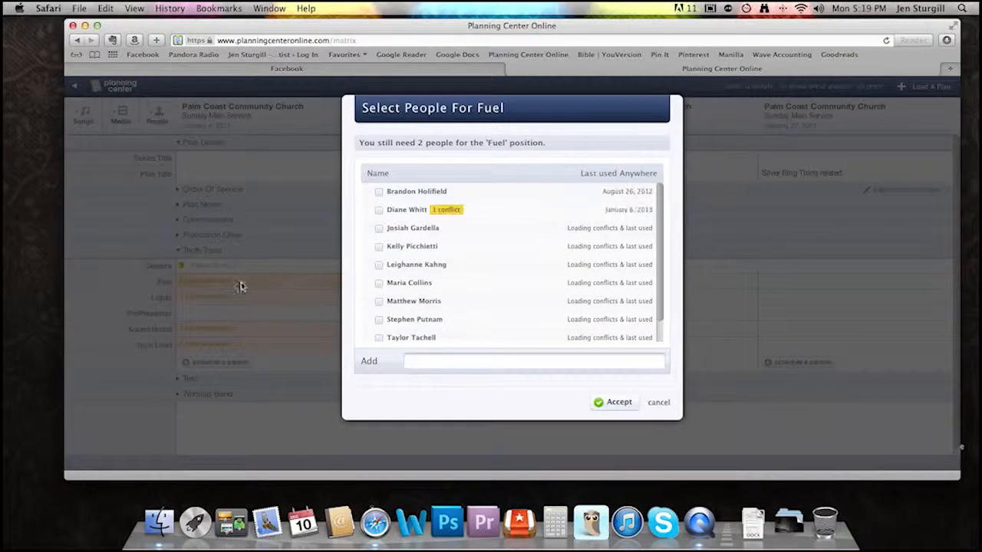
left_click(377, 247)
left_click(377, 265)
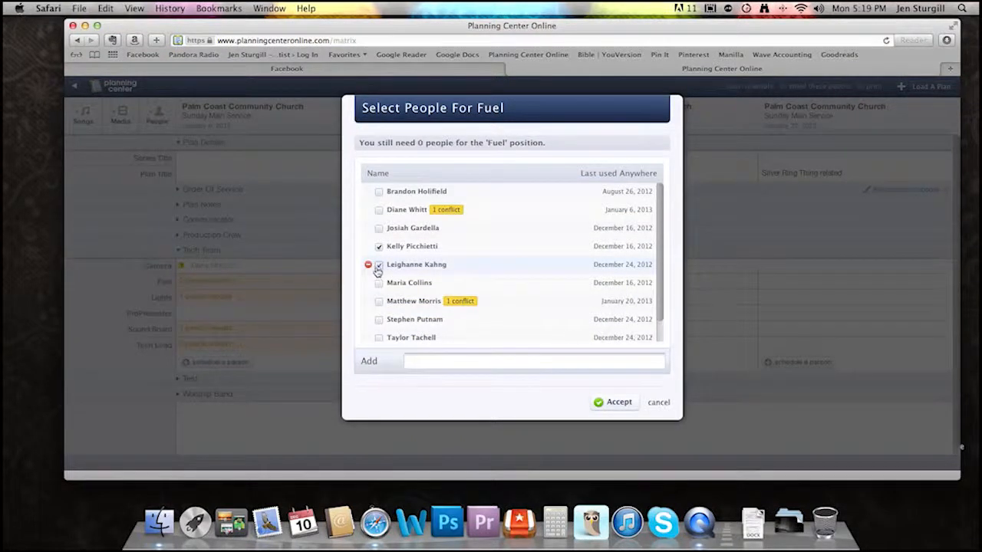
left_click(599, 401)
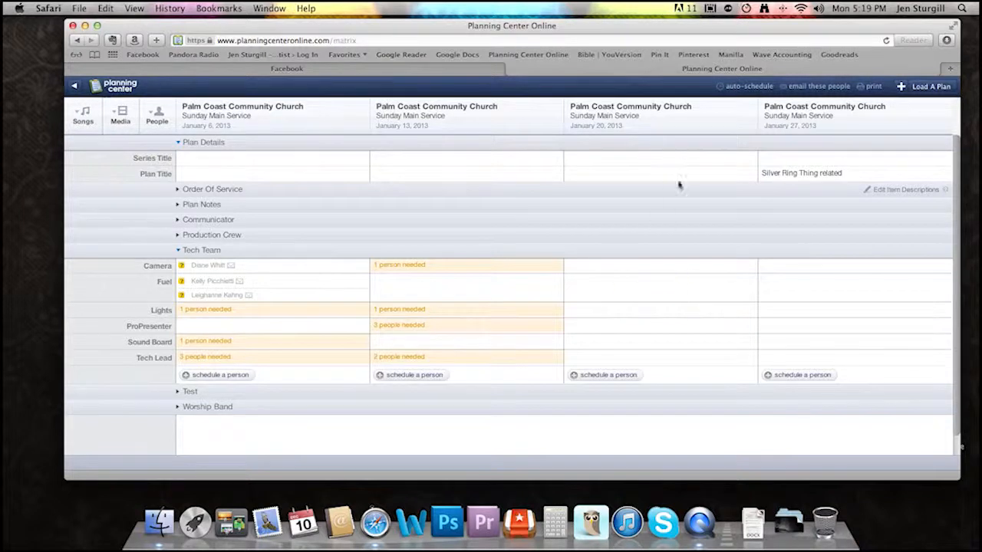
- Auto-schedule people for the needed Tech Team positions, leaving the Communicator category out
left_click(737, 88)
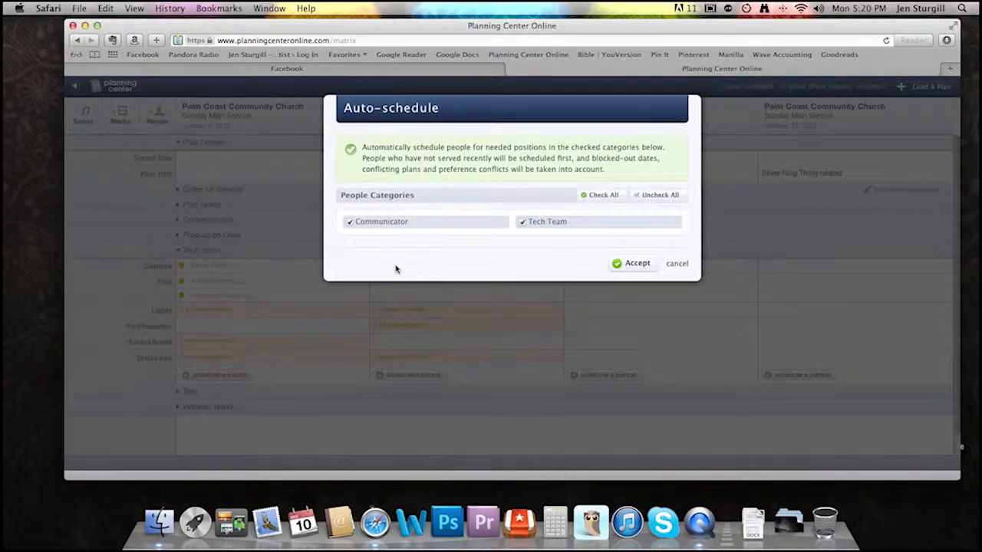
left_click(348, 223)
left_click(637, 265)
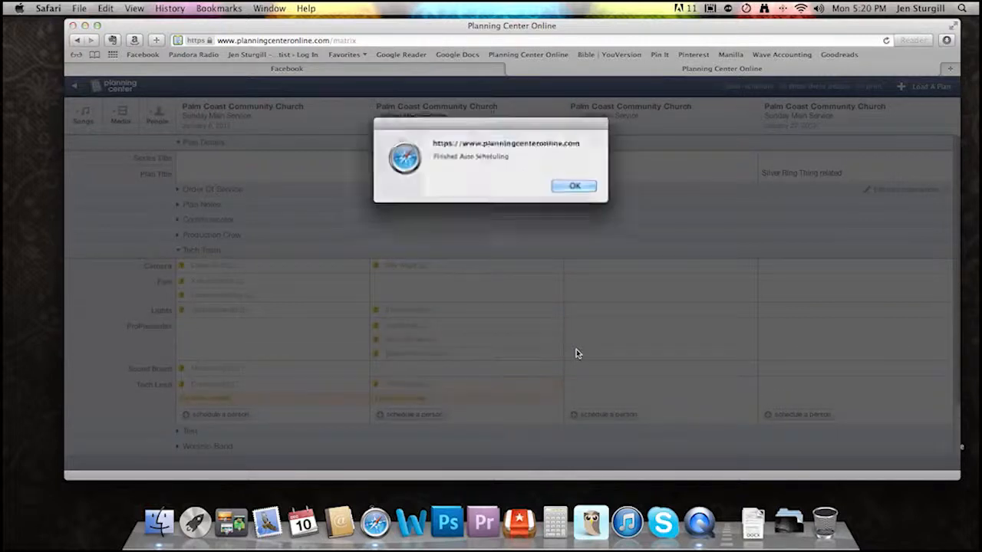
left_click(581, 190)
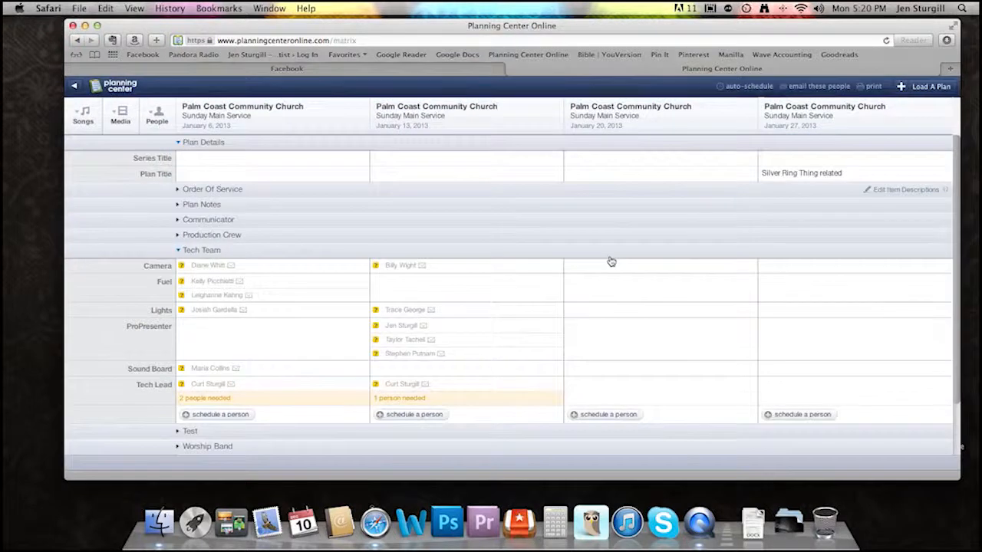
- Remove the first and third people scheduled for ProPresenter from the January 13, 2013 plan
scroll(611, 261, "down", 2)
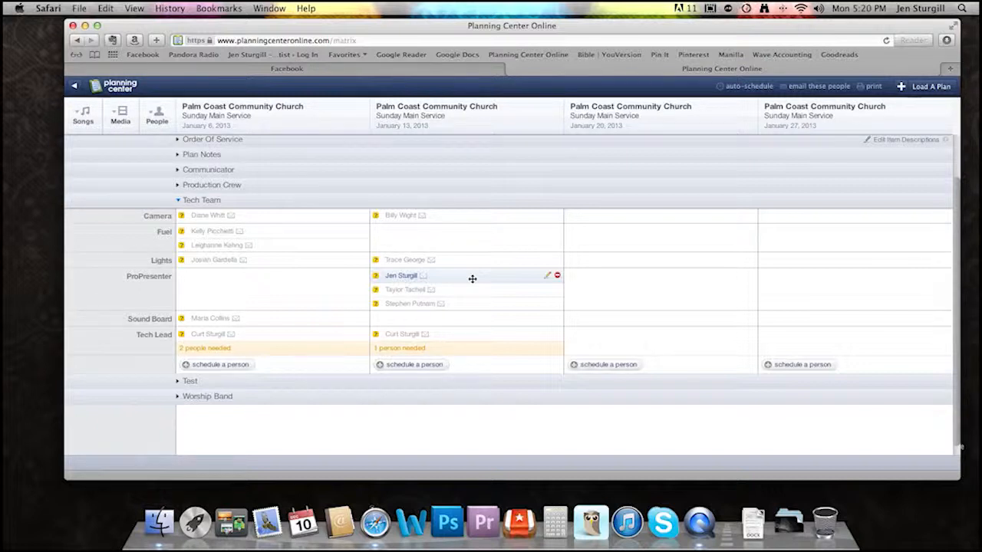
left_click(557, 275)
left_click(583, 188)
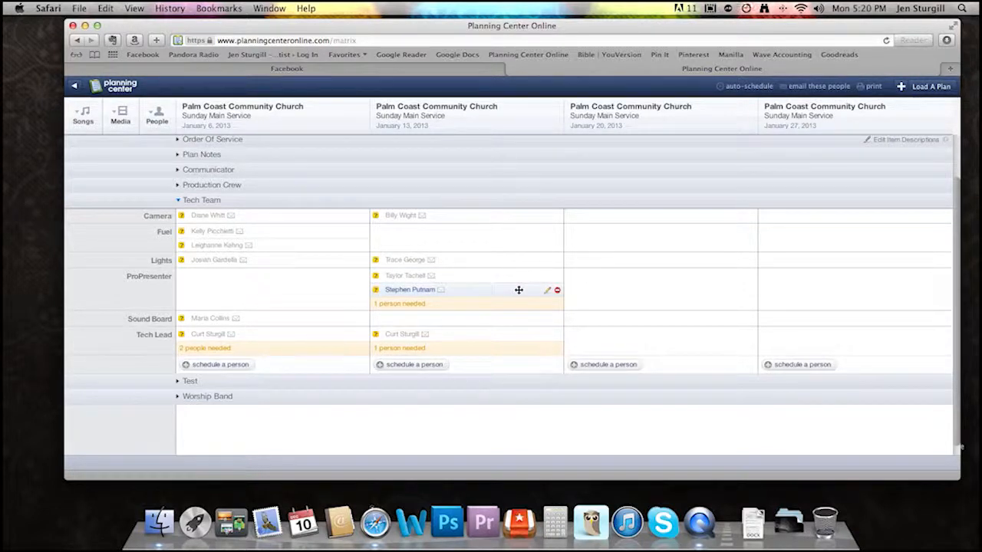
left_click(558, 292)
left_click(590, 188)
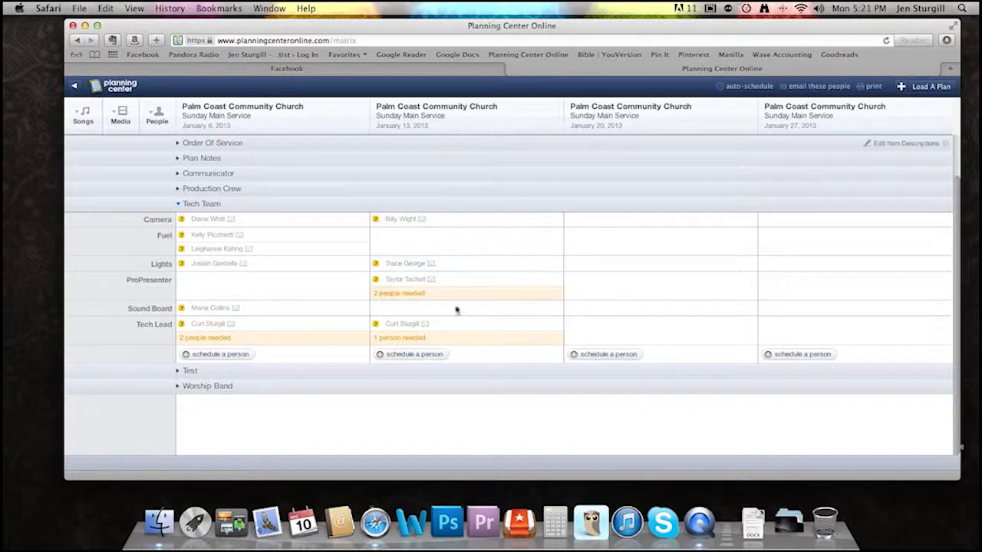
- Prepare an email of the prepared notifications for all four January 2013 plans, covering unconfirmed and confirmed people in the Tech Team category
mouse_move(456, 245)
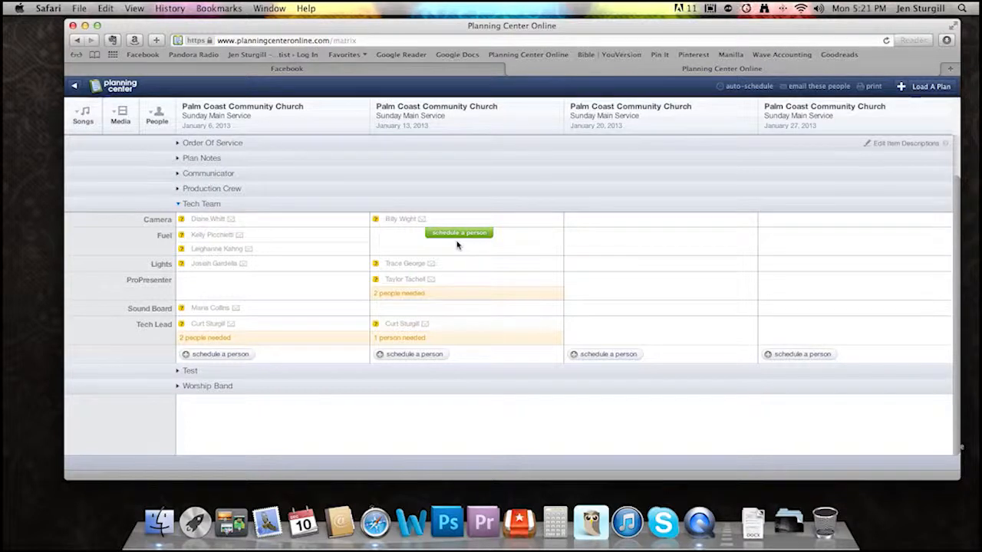
left_click(817, 88)
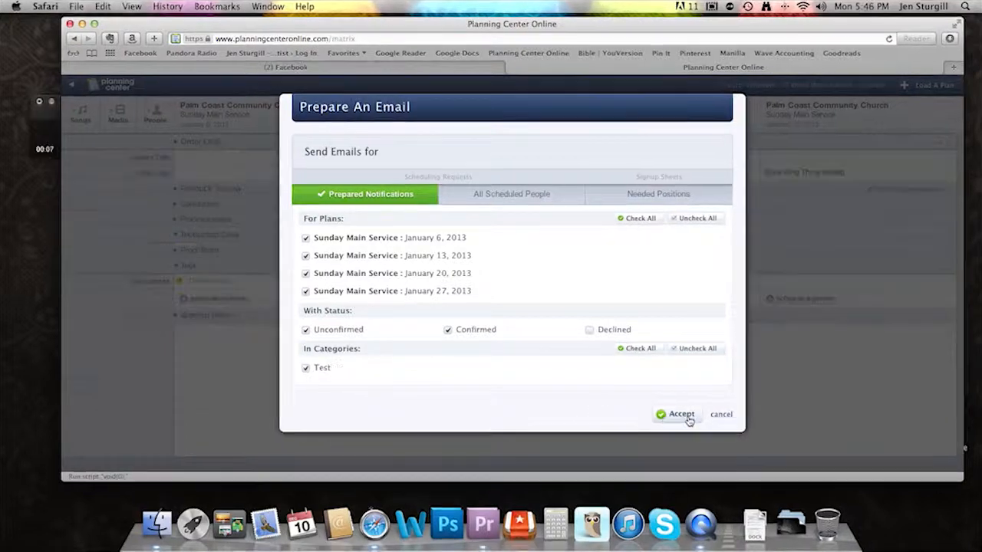
left_click(679, 415)
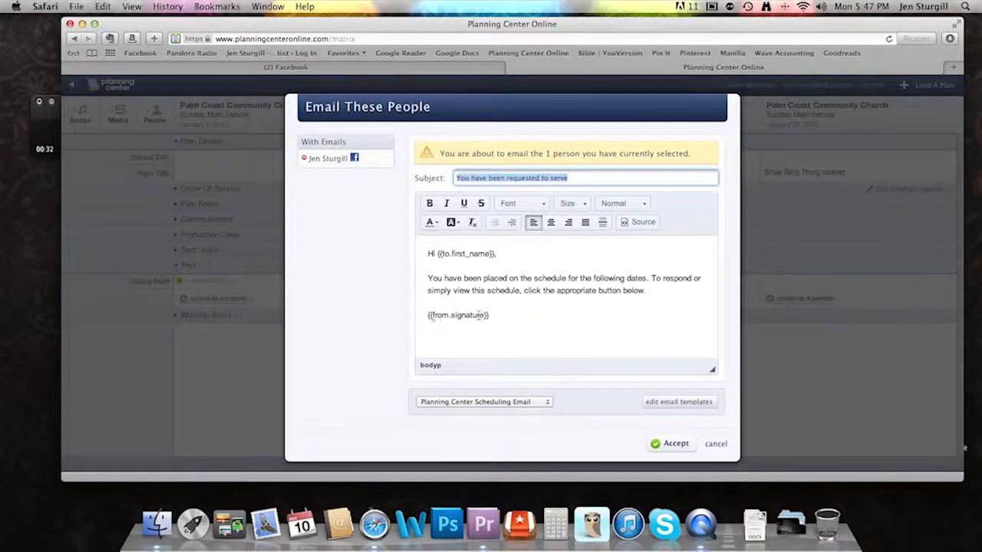
- Send the selected person the scheduling request "You have been requested to serve" using the Planning Center Scheduling Email template
left_click(427, 278)
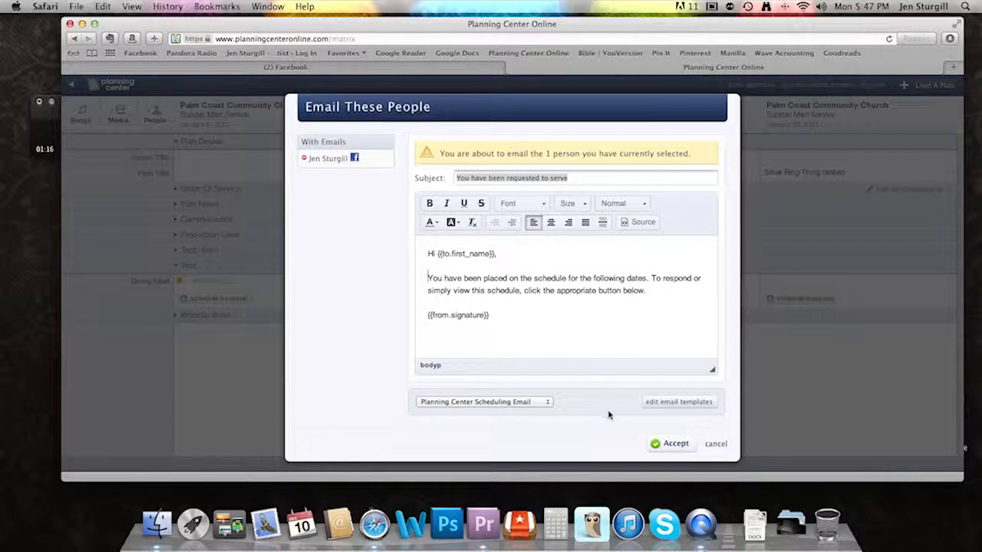
left_click(673, 445)
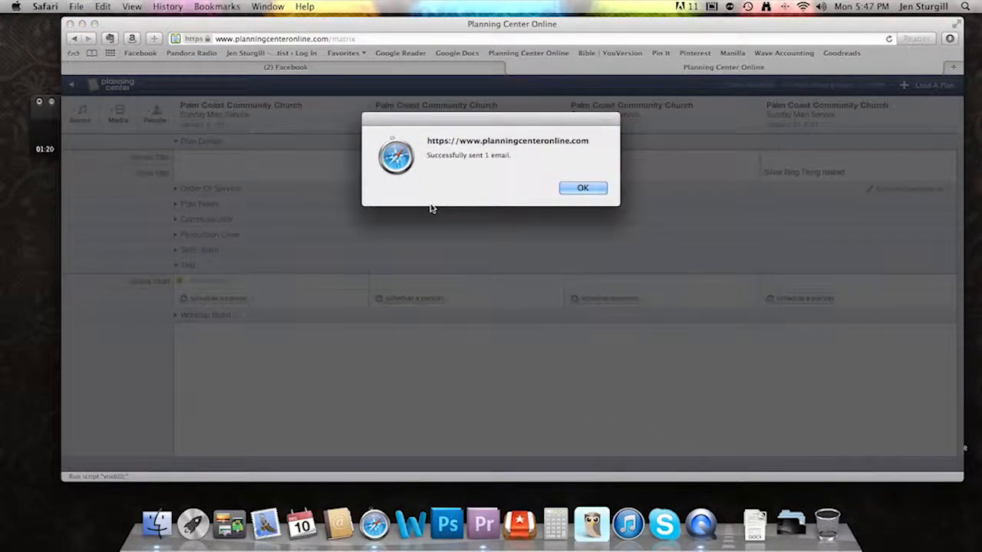
left_click(583, 192)
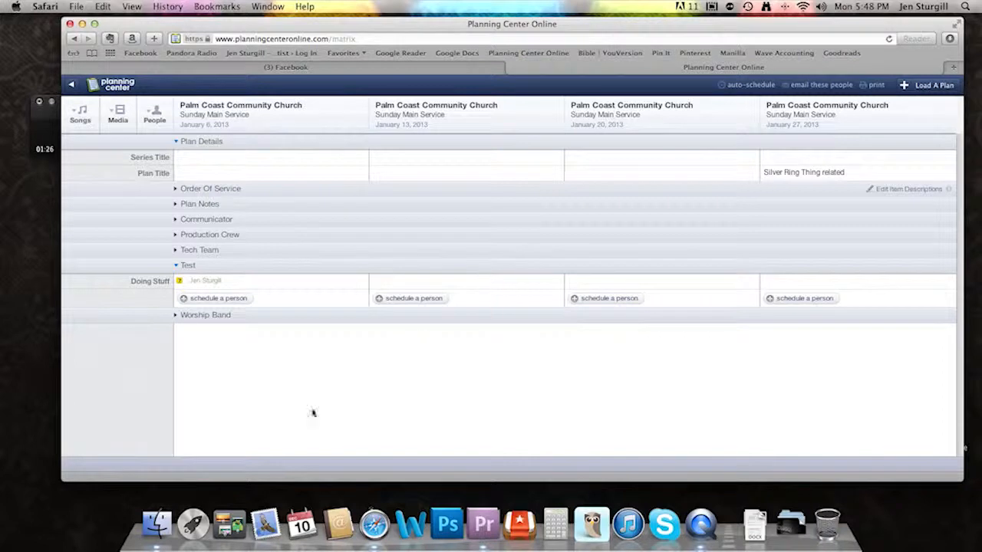
- Switch to Mail, read the newest scheduling request email through to its response options, and minimize the mail window
left_click(266, 521)
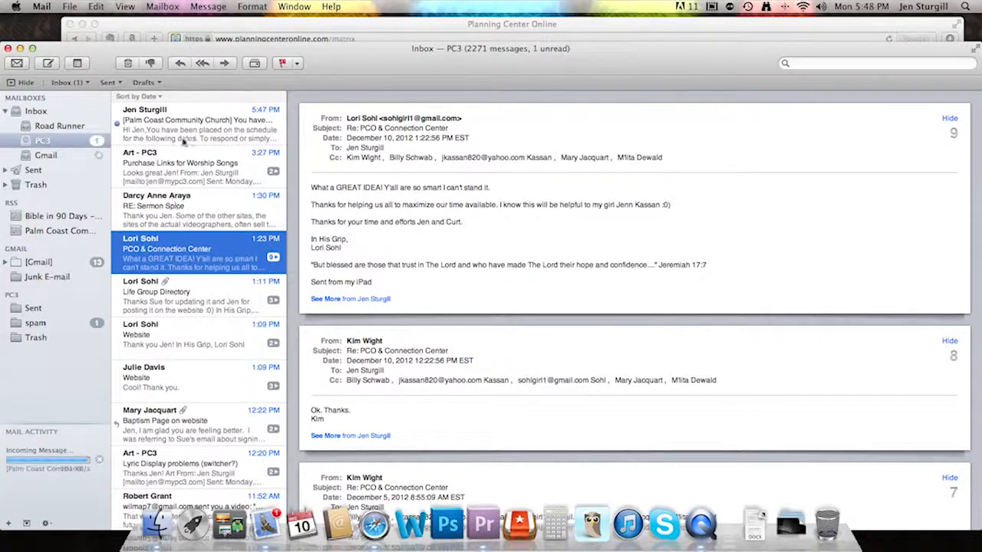
left_click(184, 139)
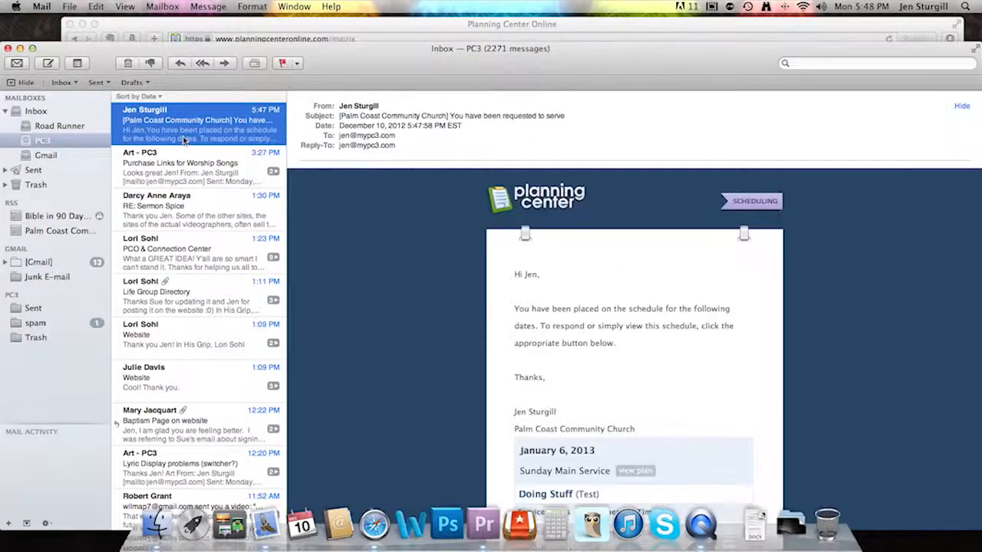
scroll(836, 328, "down", 2)
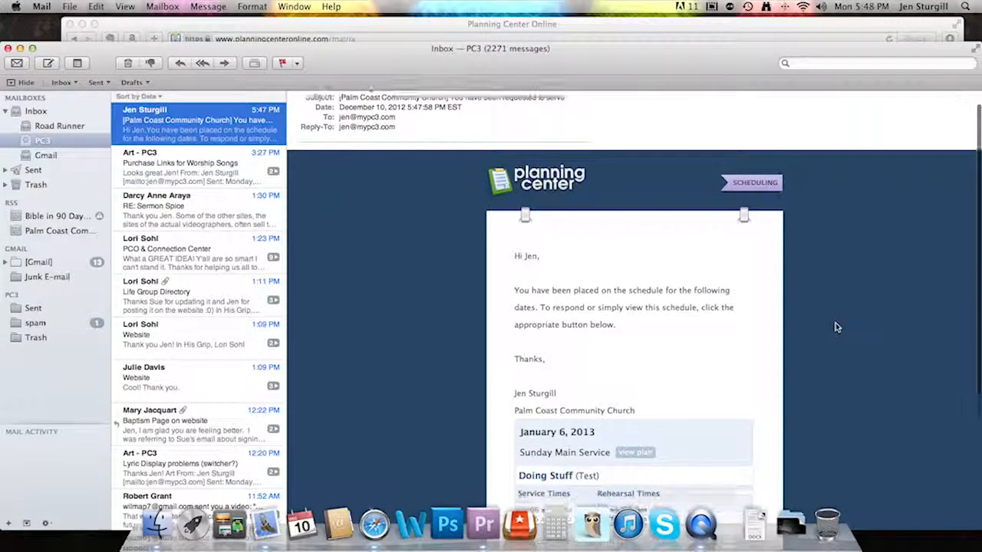
scroll(836, 328, "down", 5)
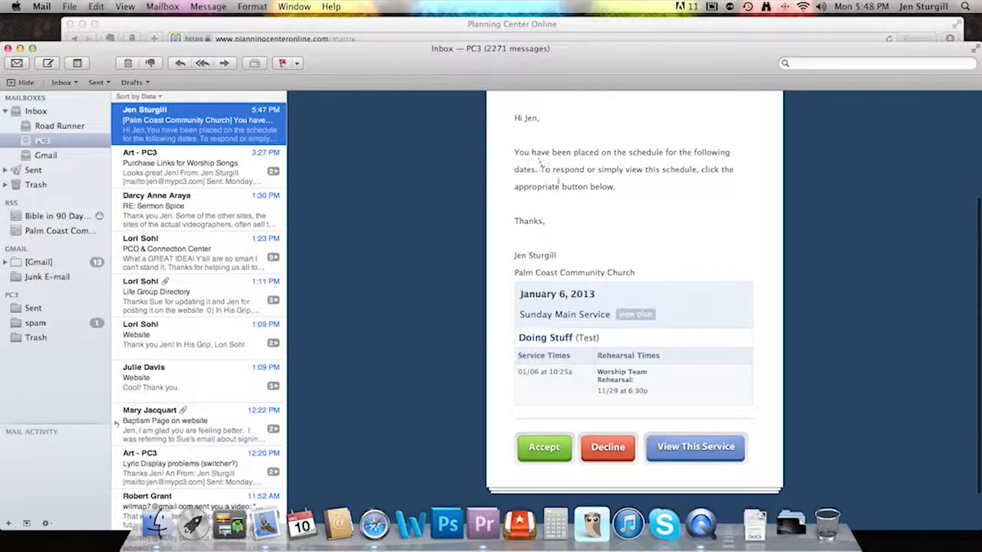
scroll(801, 207, "down", 1)
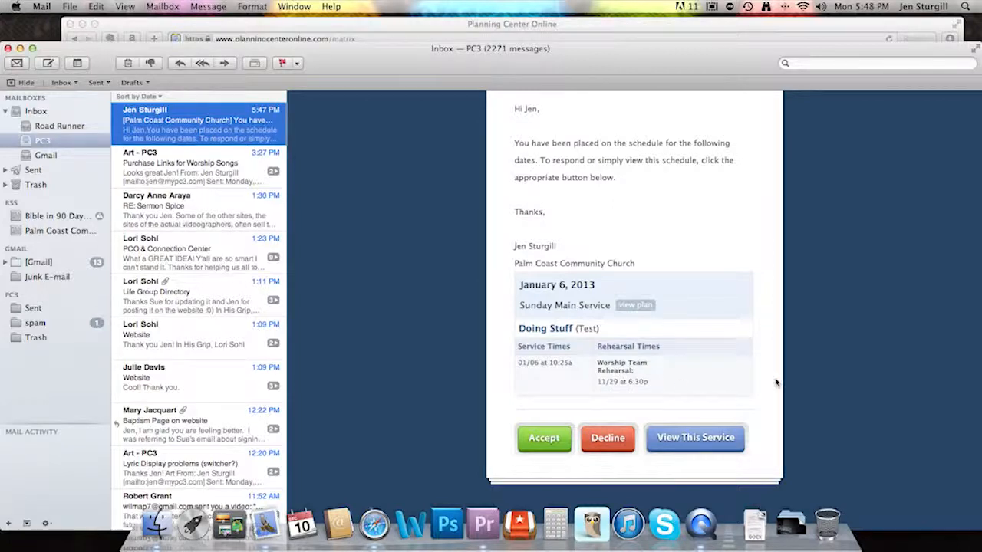
scroll(776, 382, "down", 1)
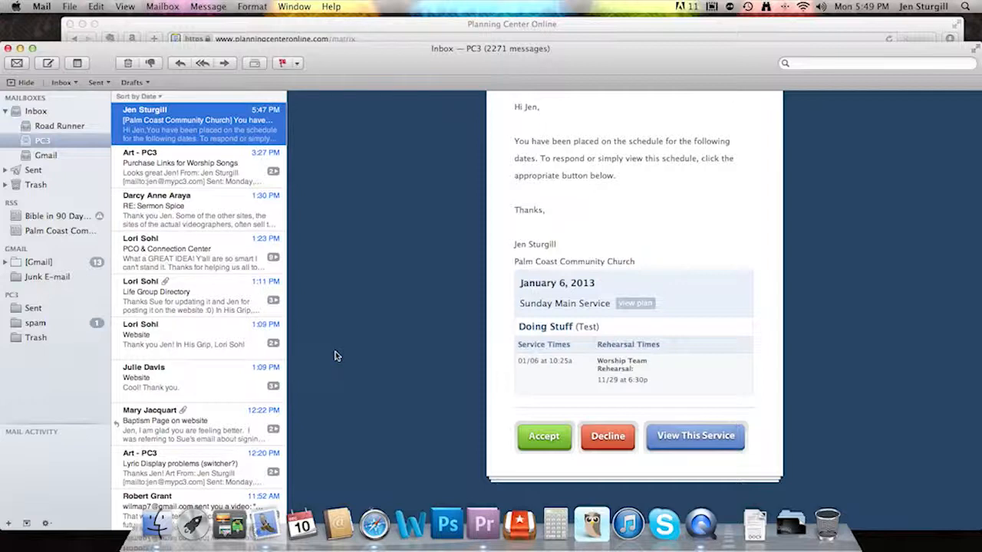
left_click(20, 48)
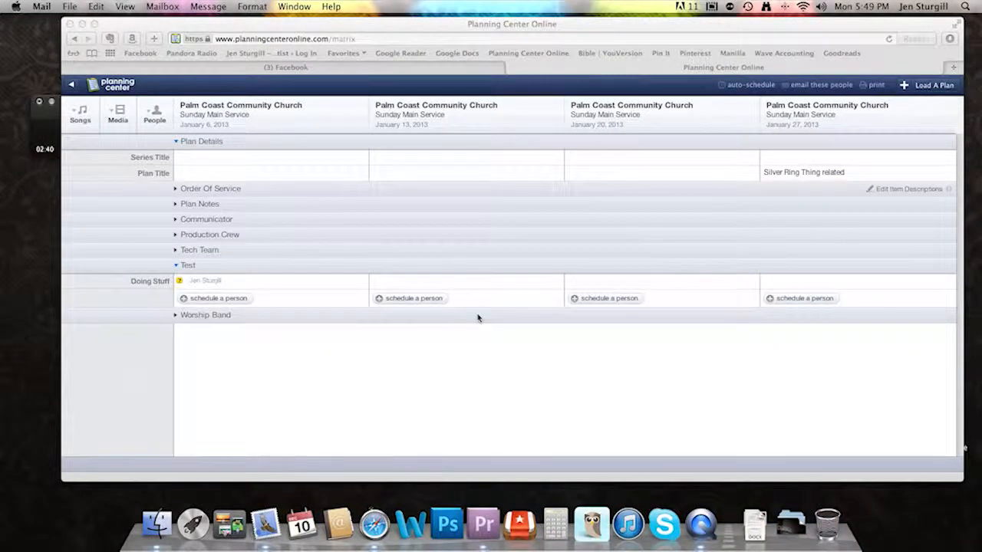